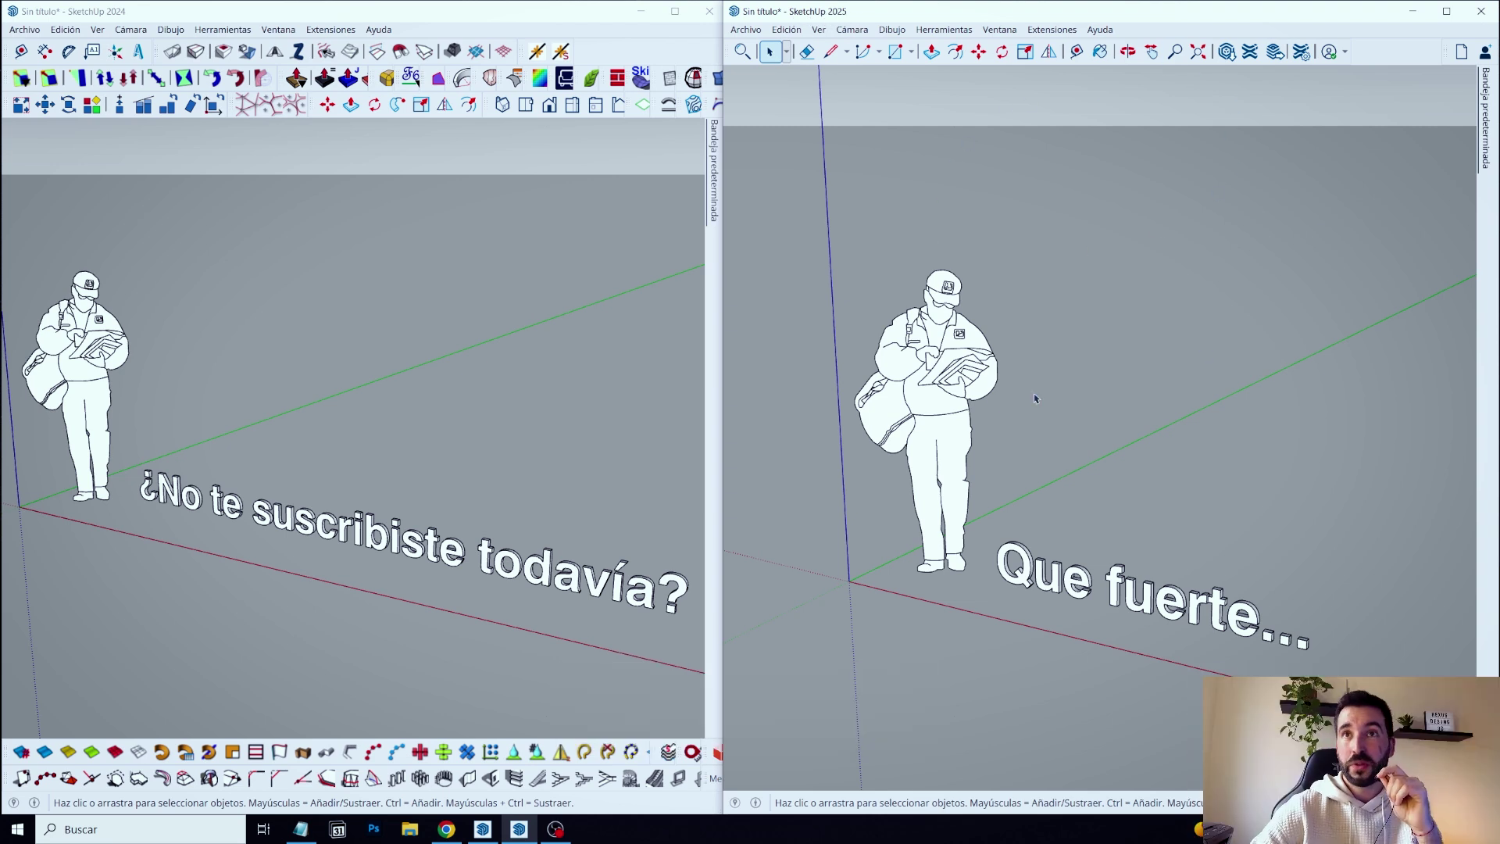
Bring the SketchUp 2024 window to the front, beside SketchUp 2025.
click(307, 5)
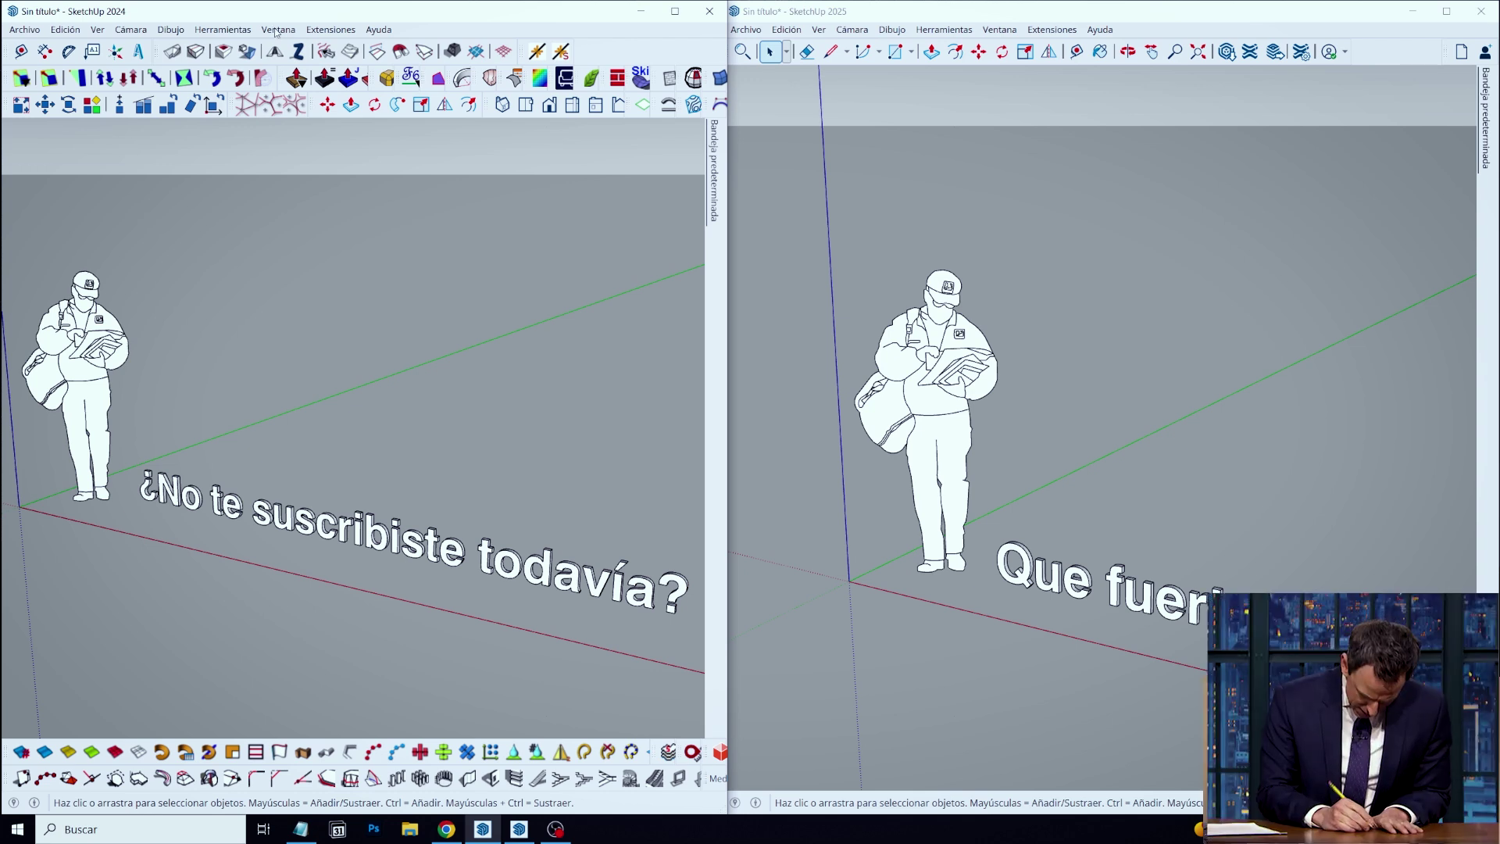
Open SketchUp 2024's Preferencias on the Archivos file-locations page.
click(279, 30)
click(297, 123)
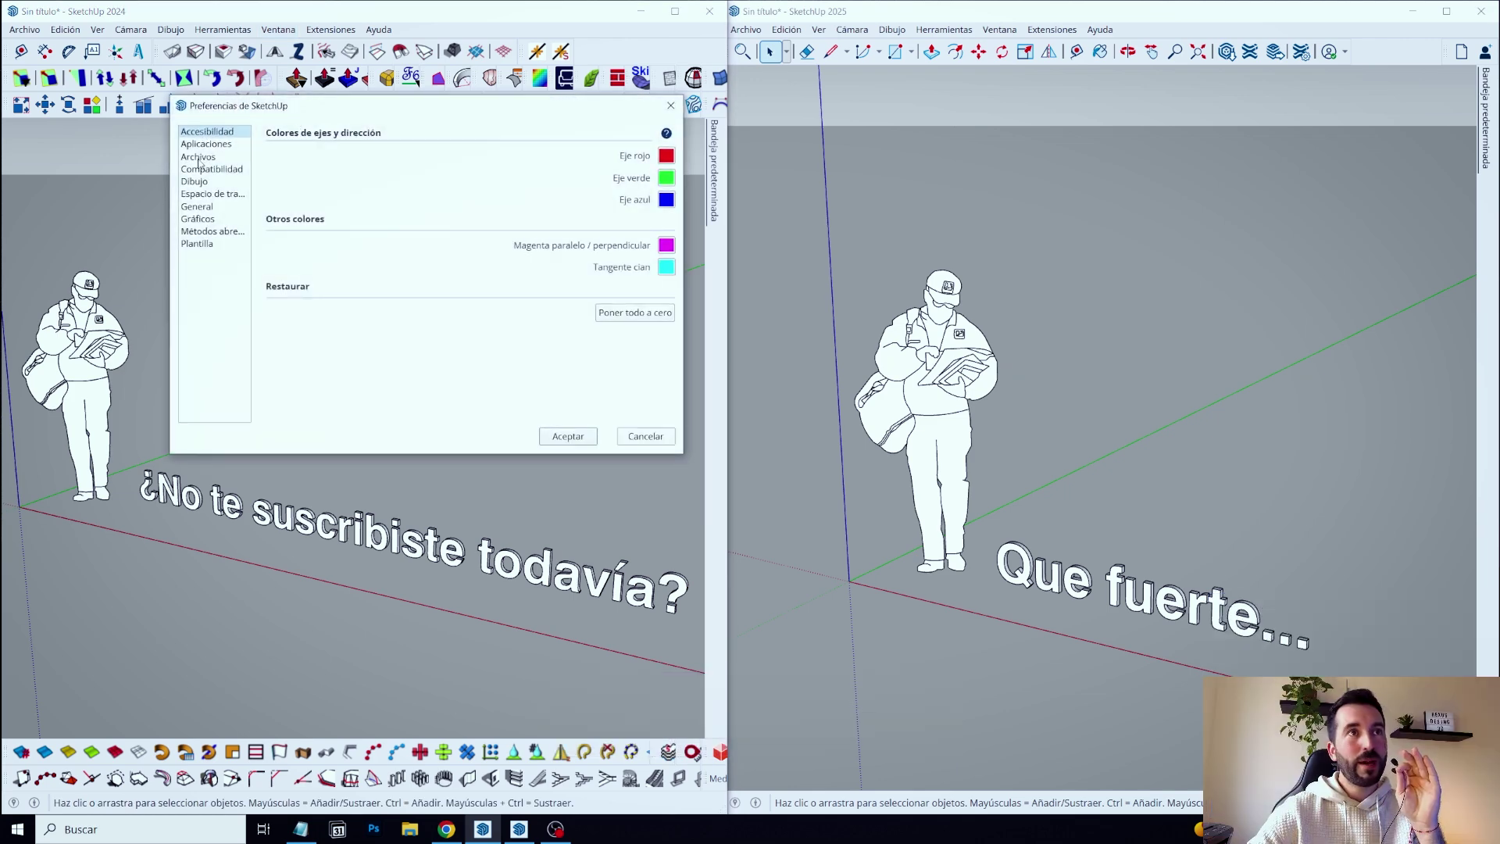
click(200, 157)
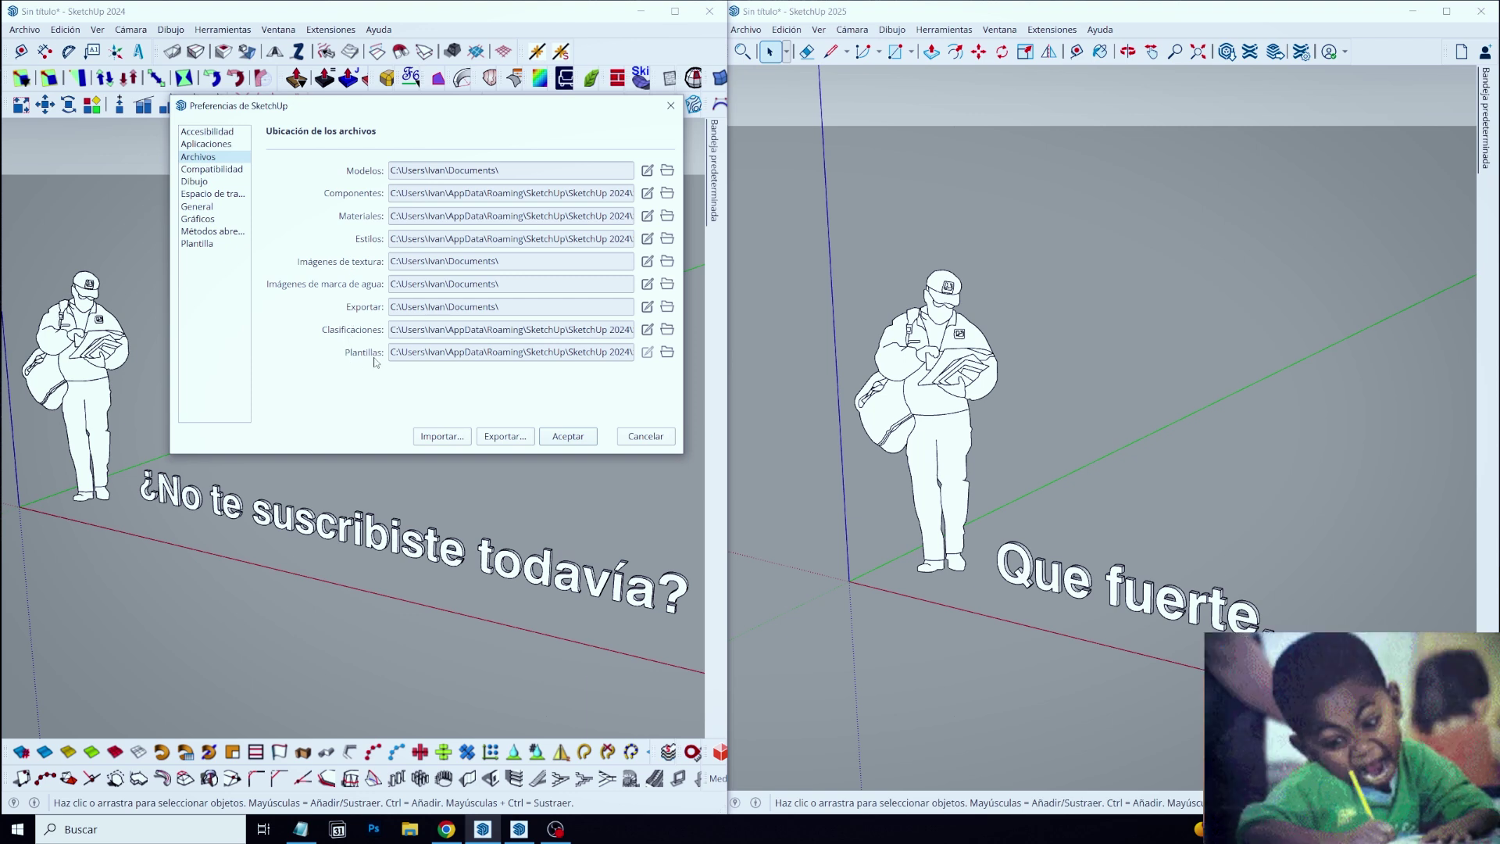
Open SketchUp 2024's Plugins folder in File Explorer, starting from the Plantillas location.
click(668, 353)
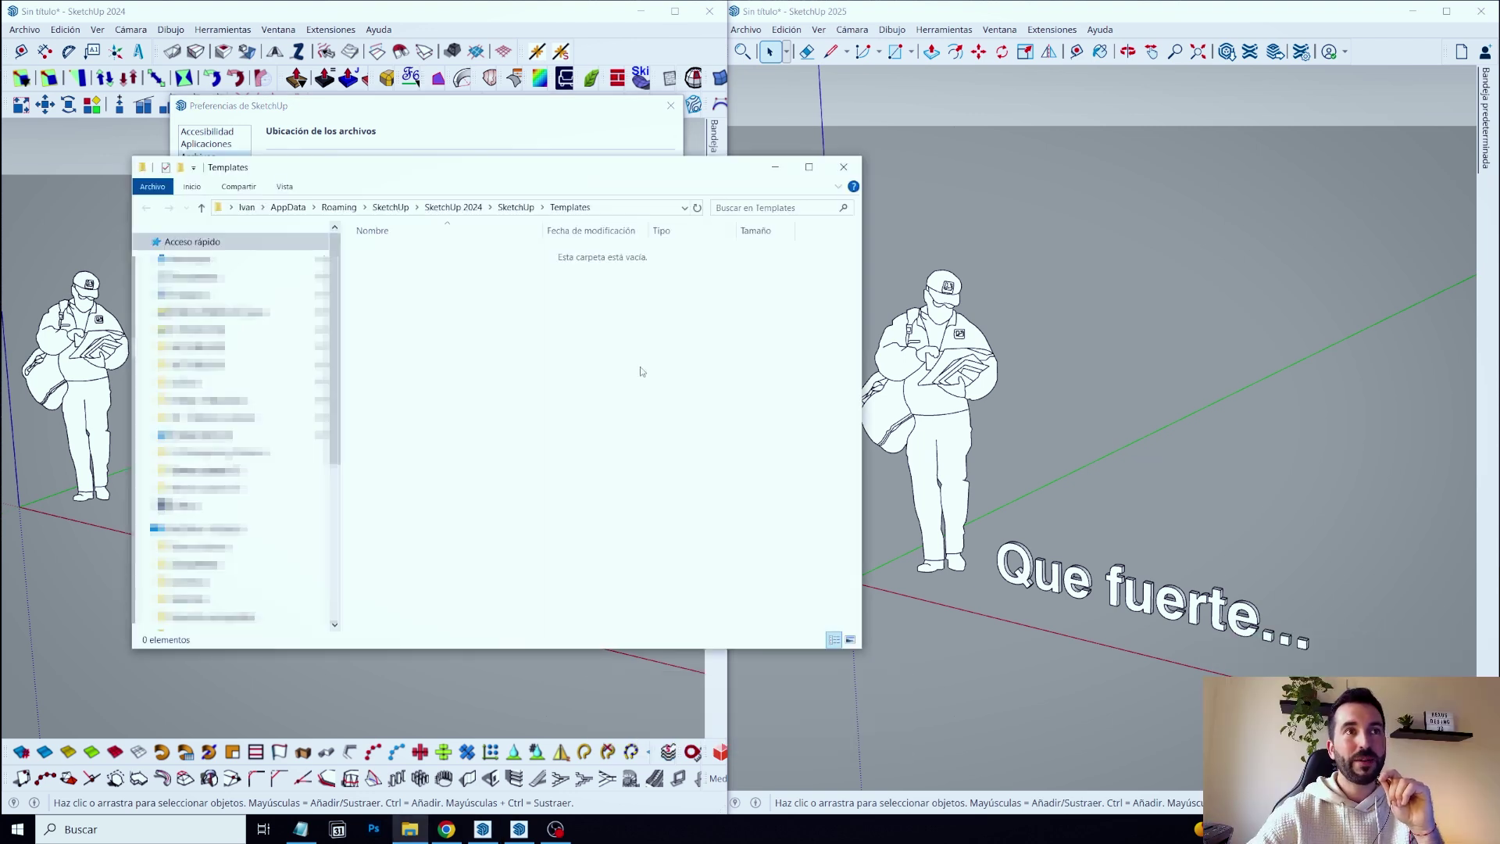
click(512, 208)
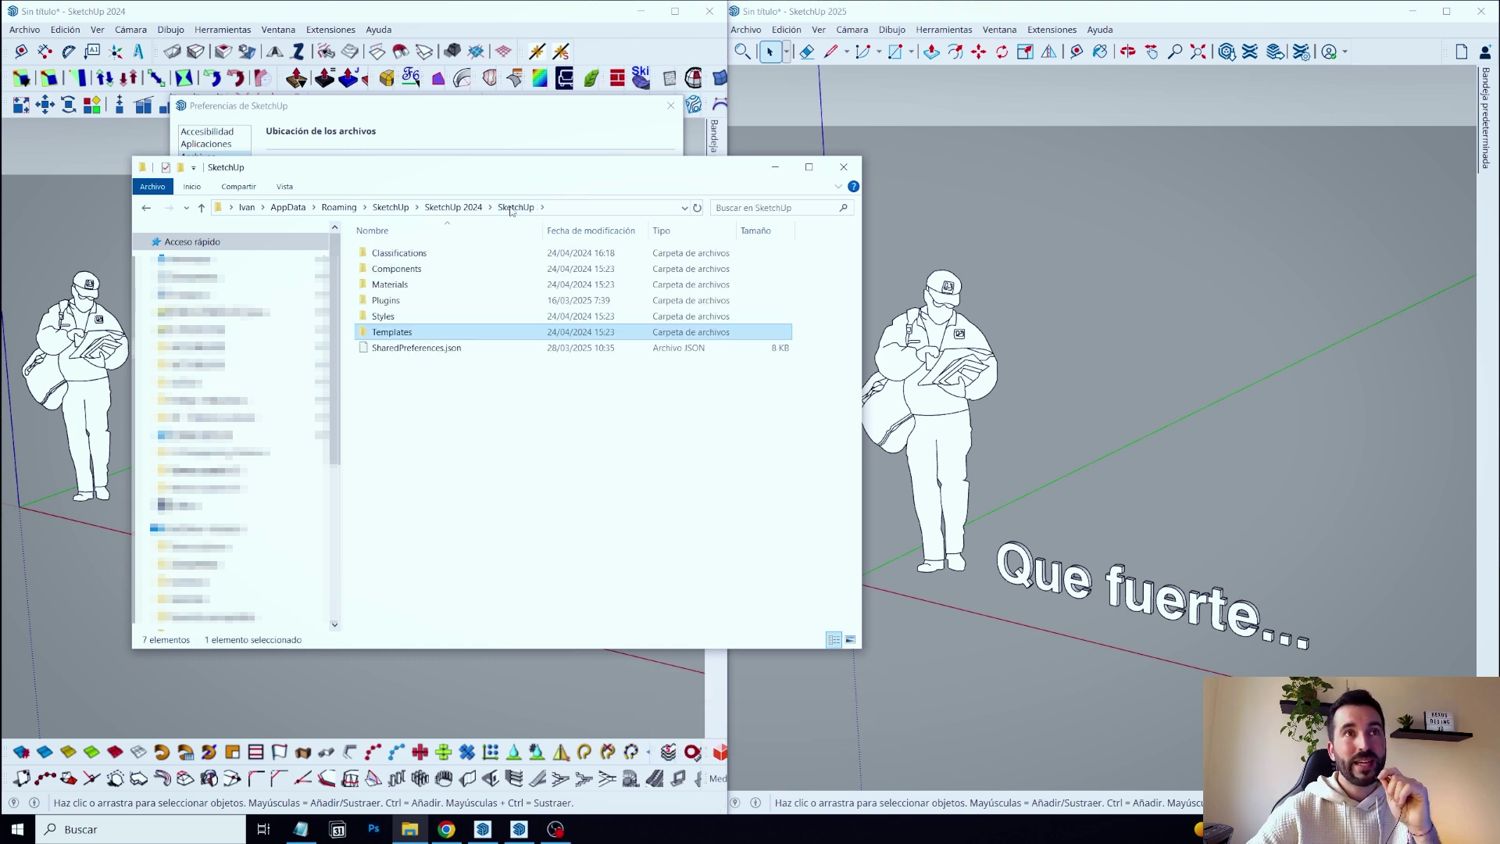
double_click(391, 306)
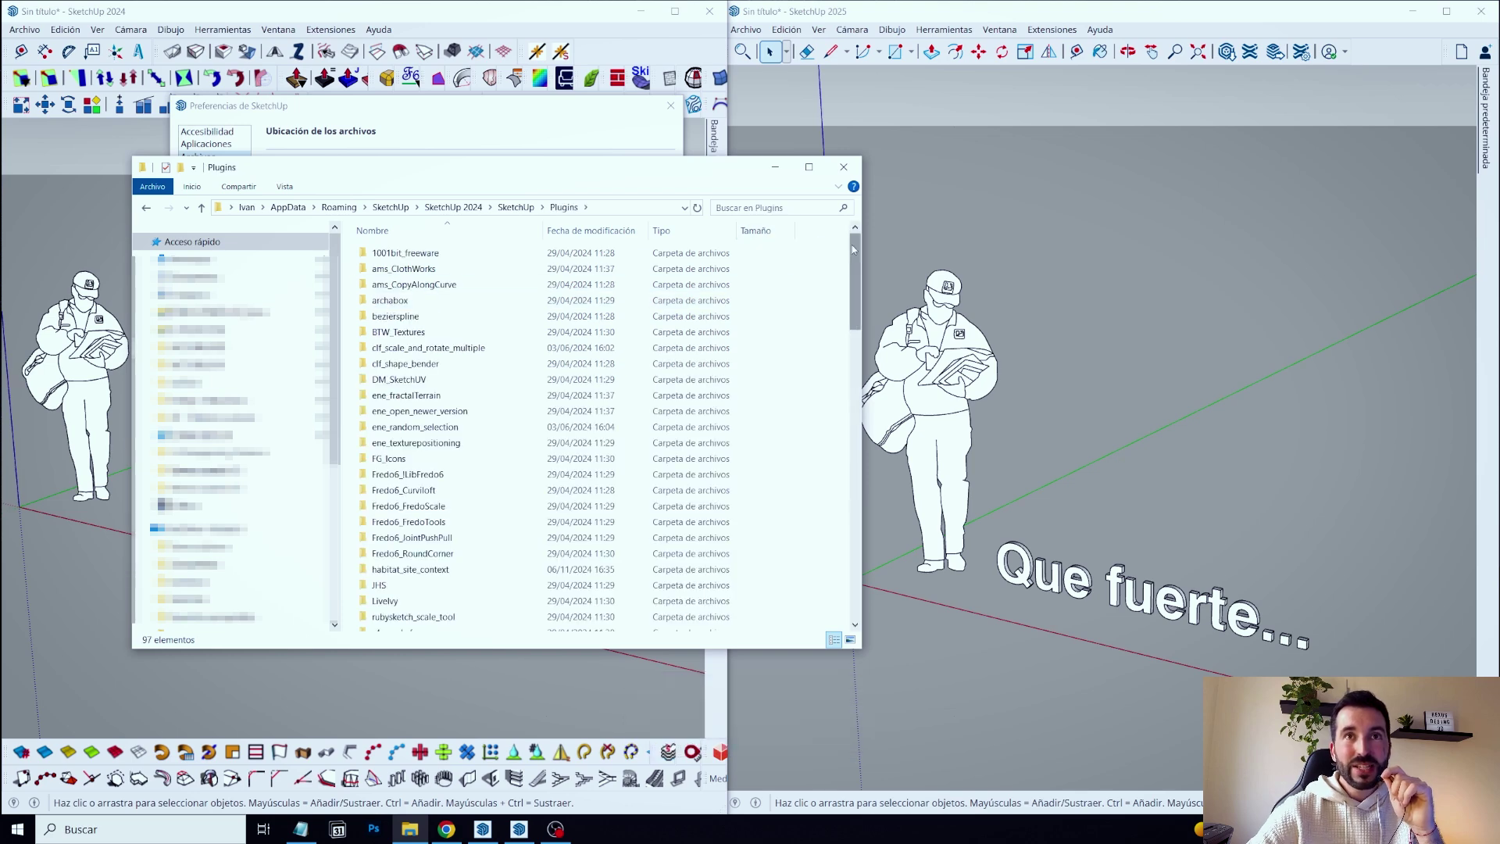
drag(854, 249, 816, 417)
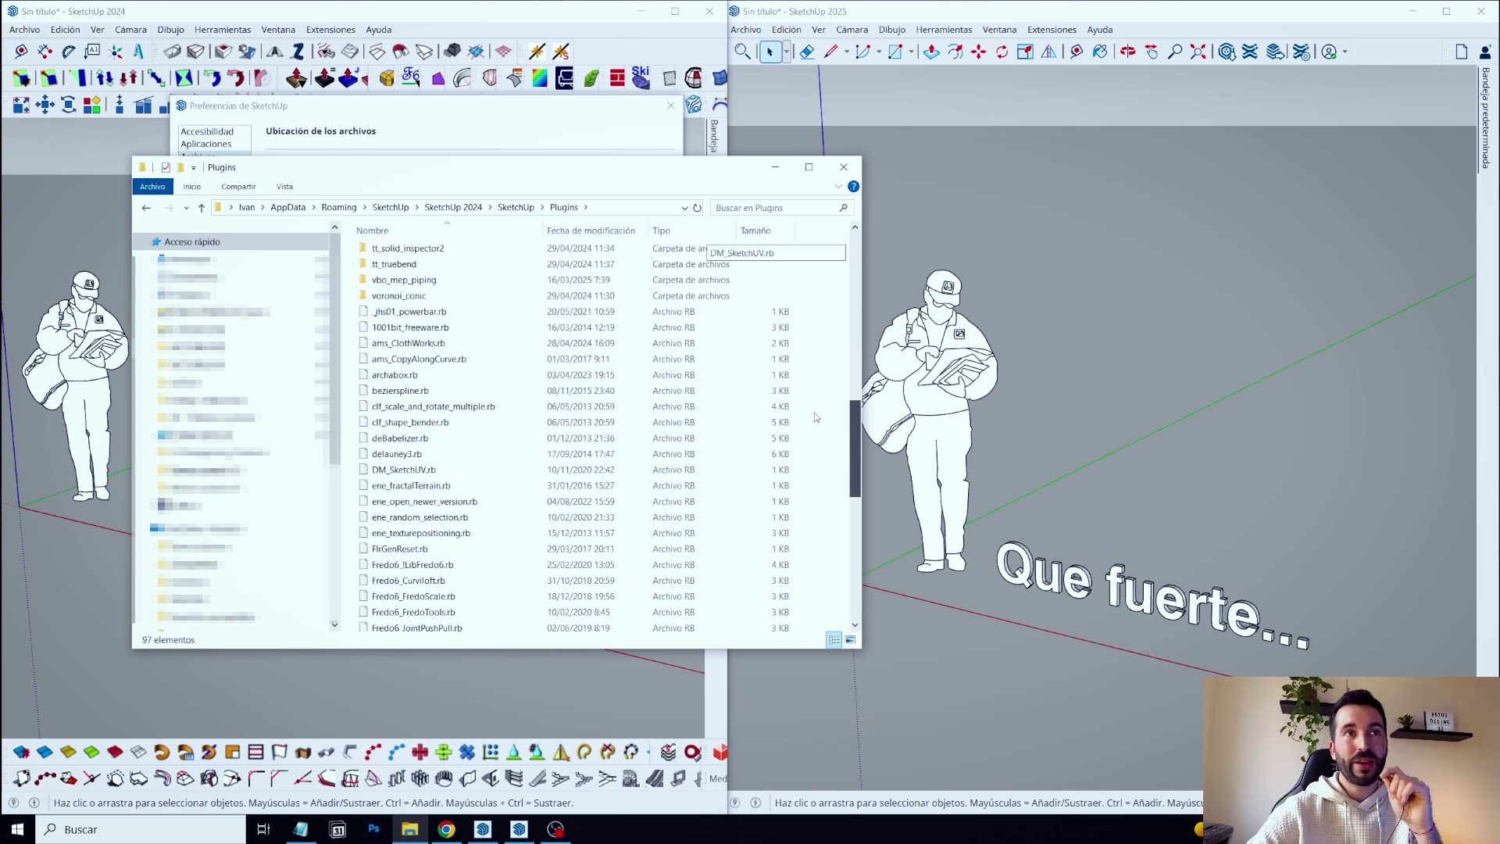
mouse_move(816, 418)
mouse_down()
mouse_move(809, 563)
mouse_move(808, 238)
mouse_up()
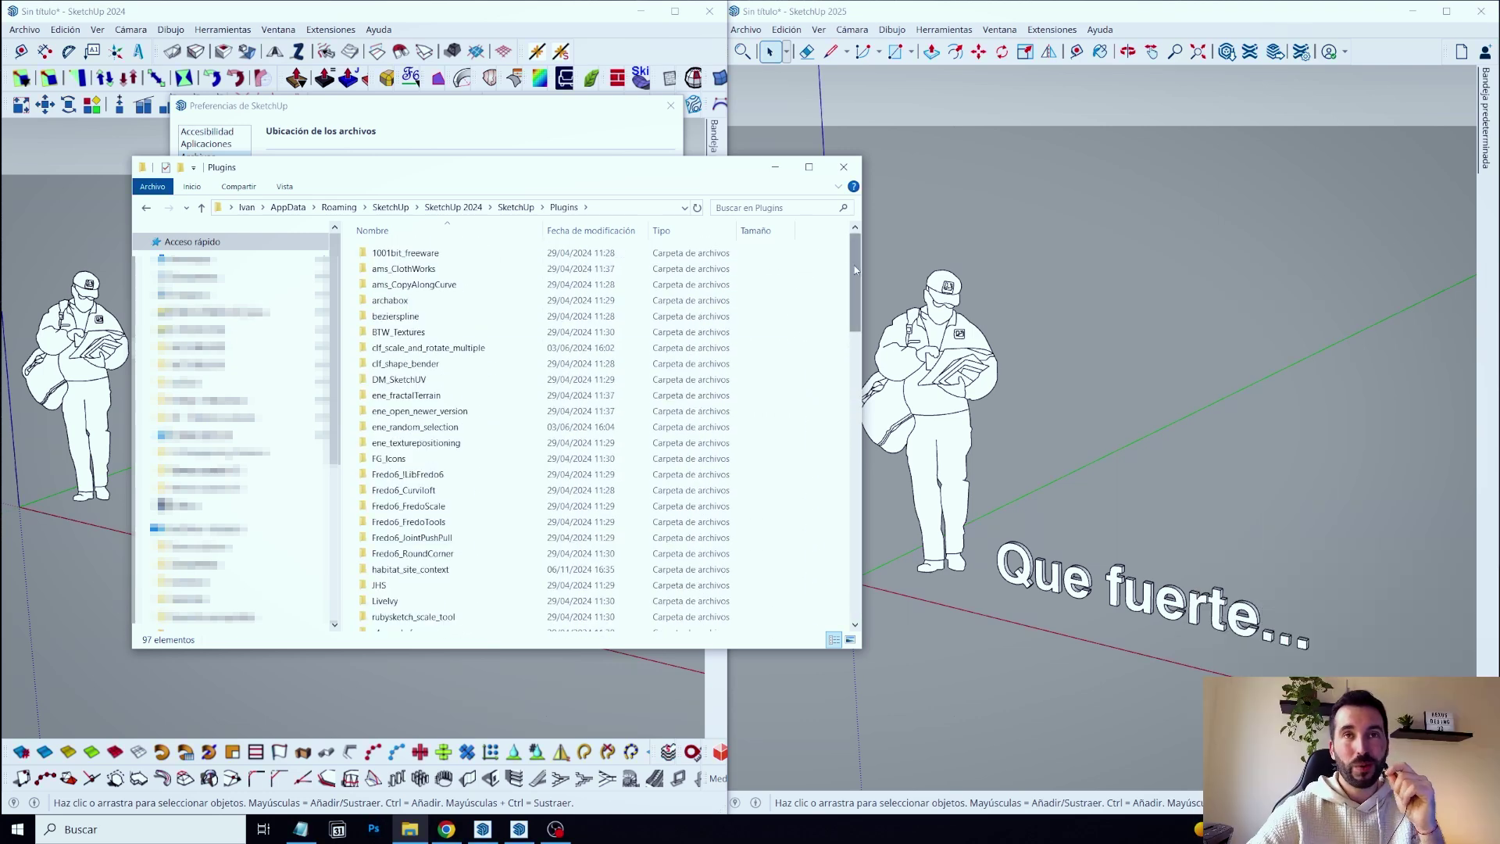
Select and copy all 97 plugin items, then close the folder window.
drag(764, 256, 529, 709)
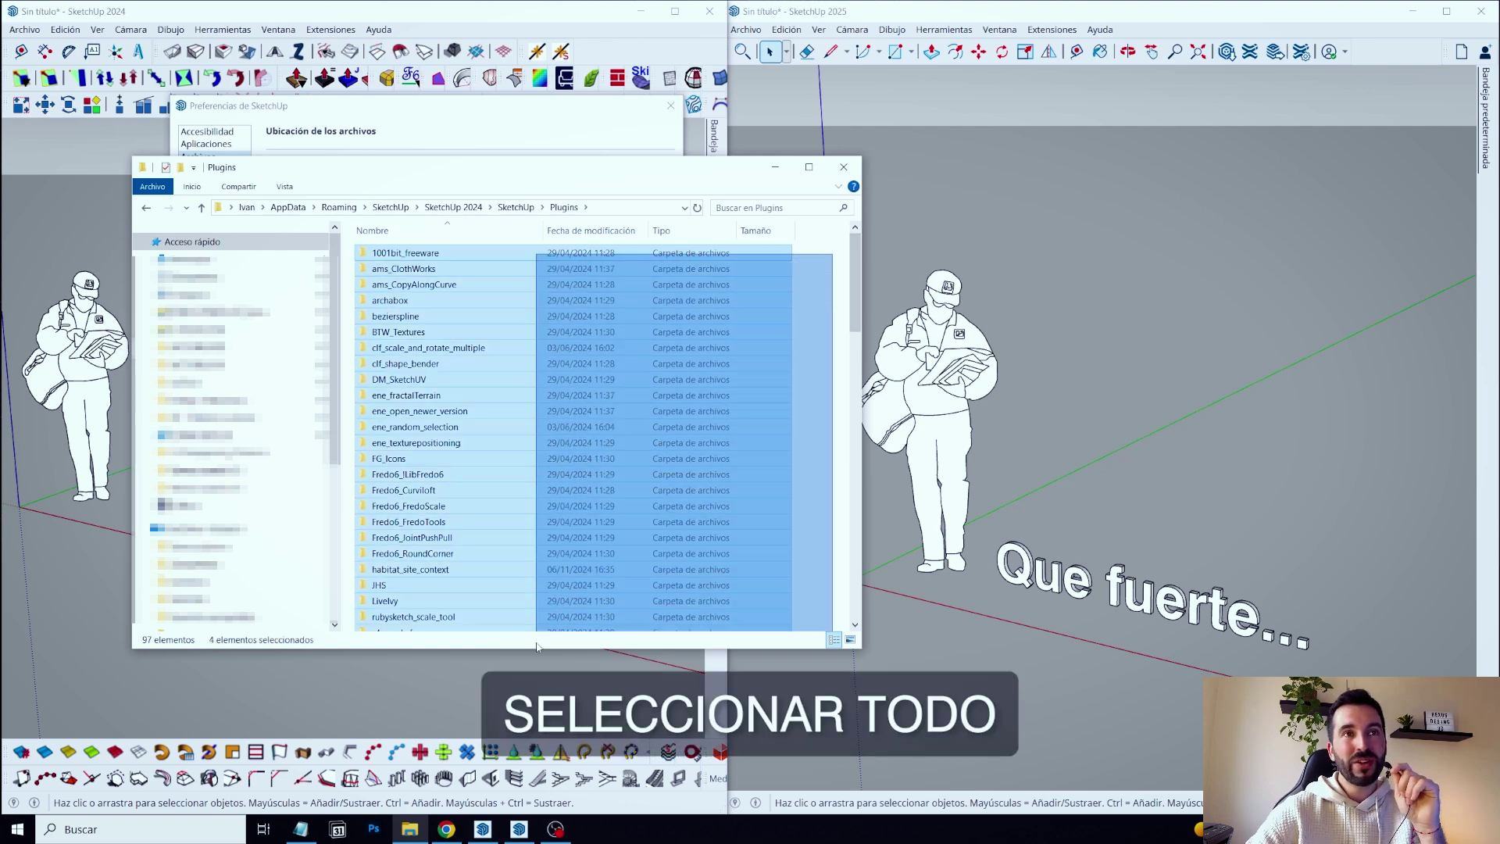
scroll(512, 445, up, 20)
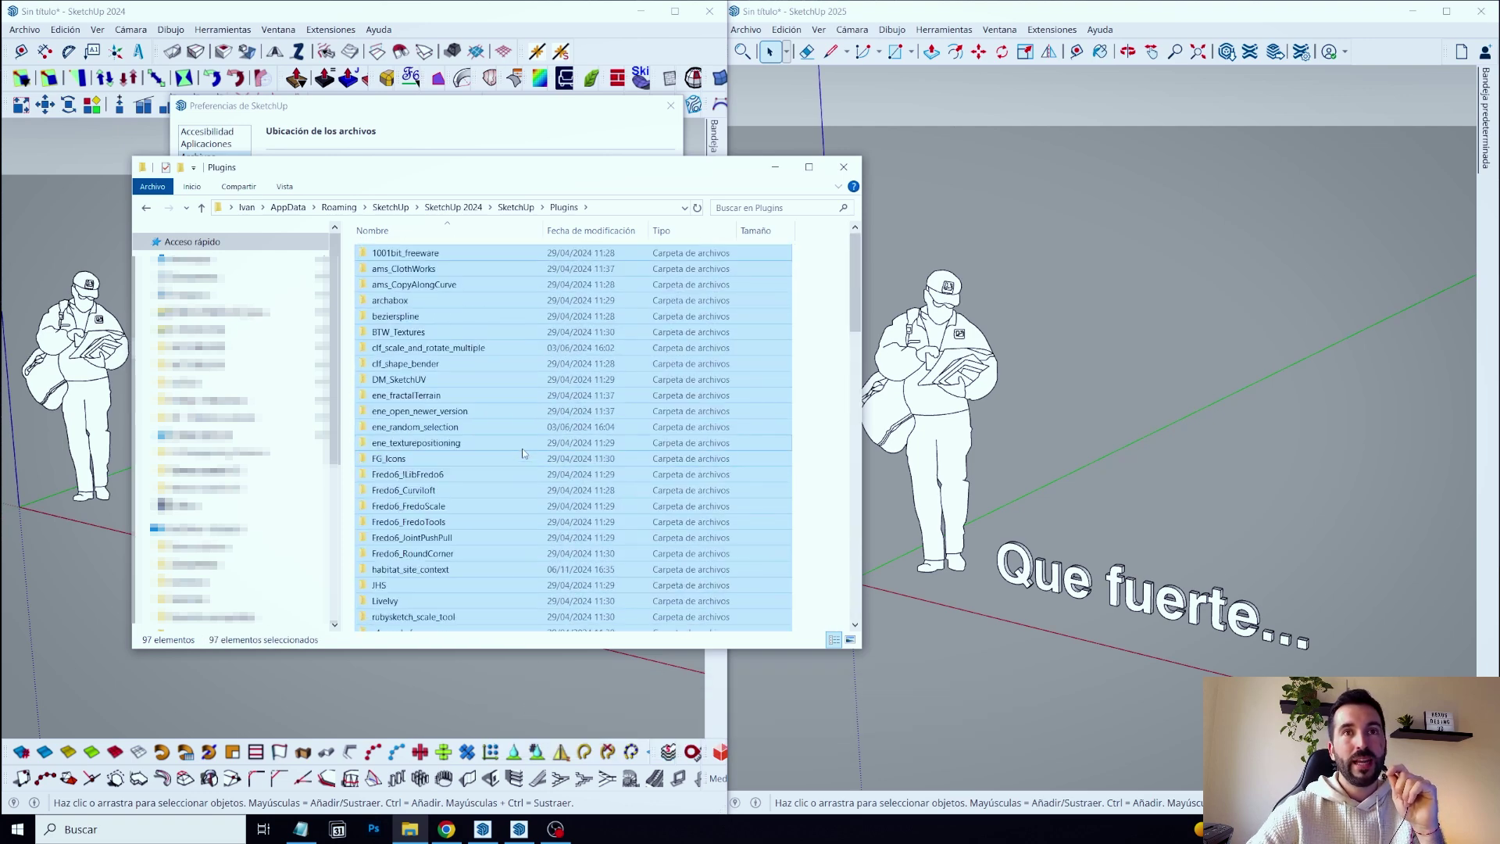
right_click(448, 306)
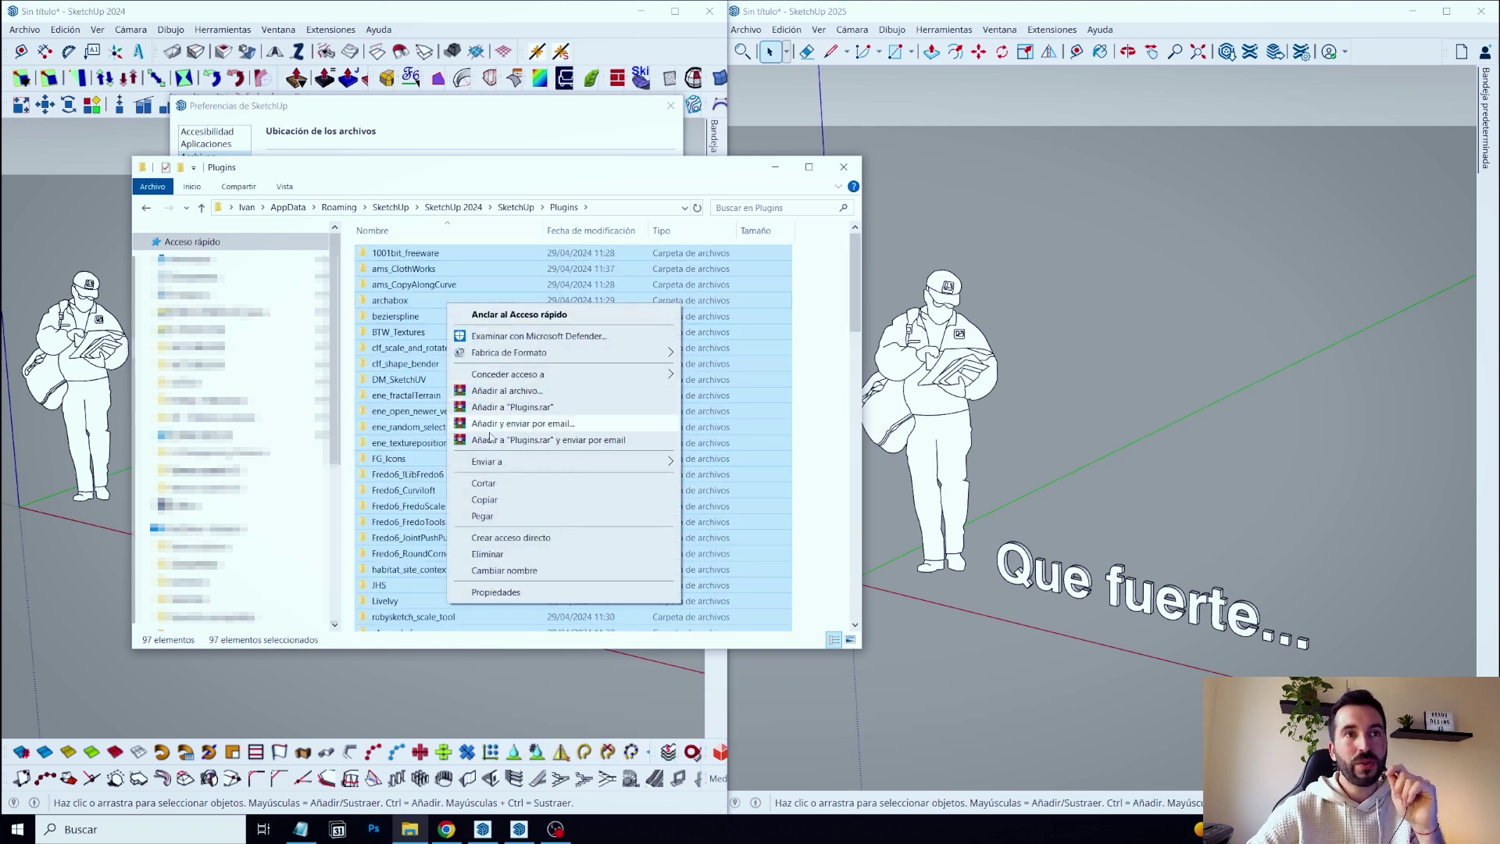
click(485, 500)
click(844, 167)
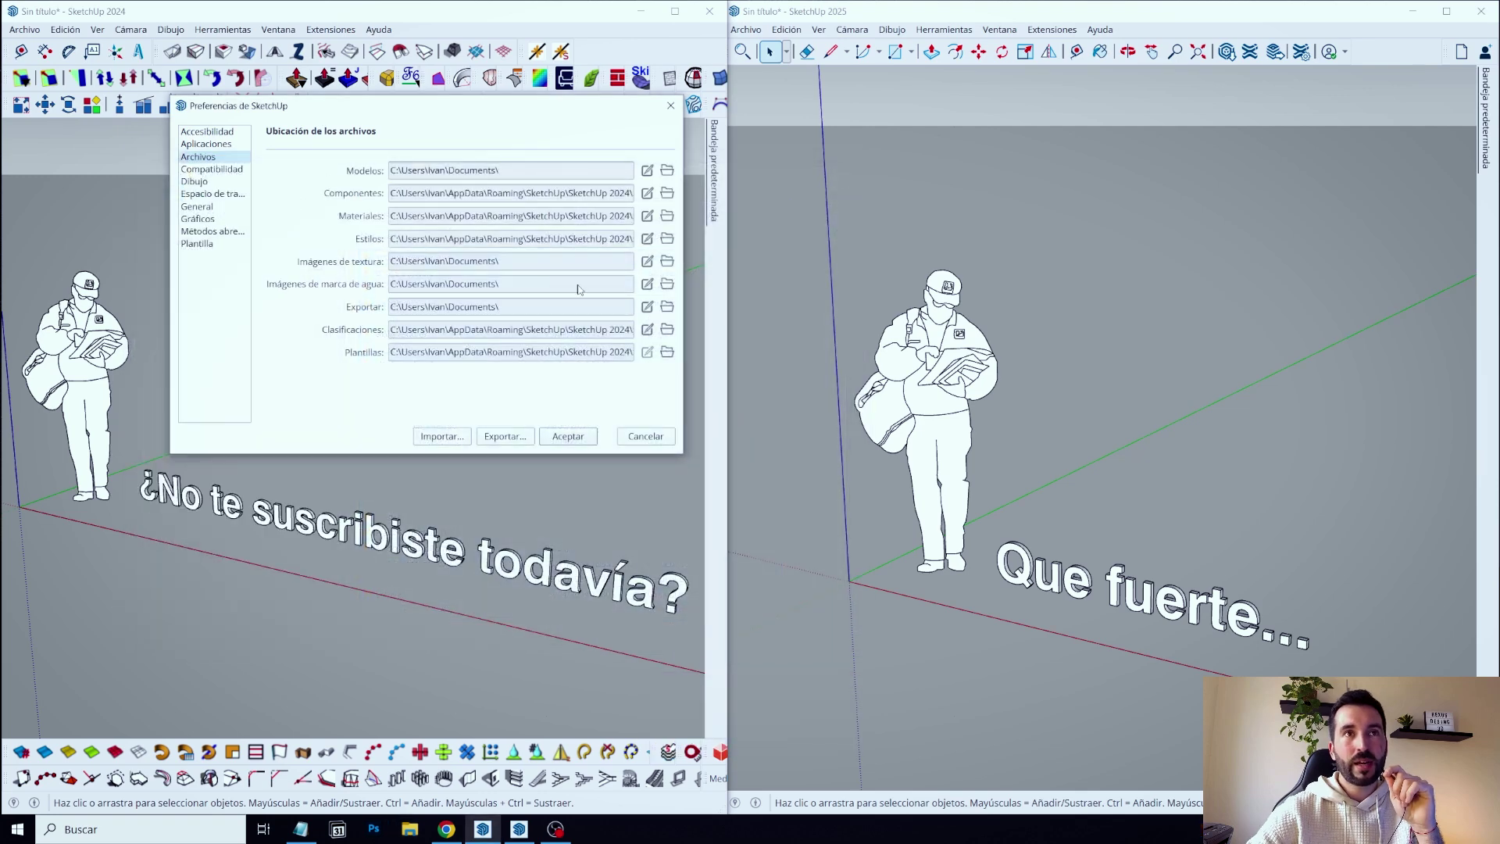
Cancel SketchUp 2024's preferences and open SketchUp 2025's Preferencias on the Archivos page.
click(633, 442)
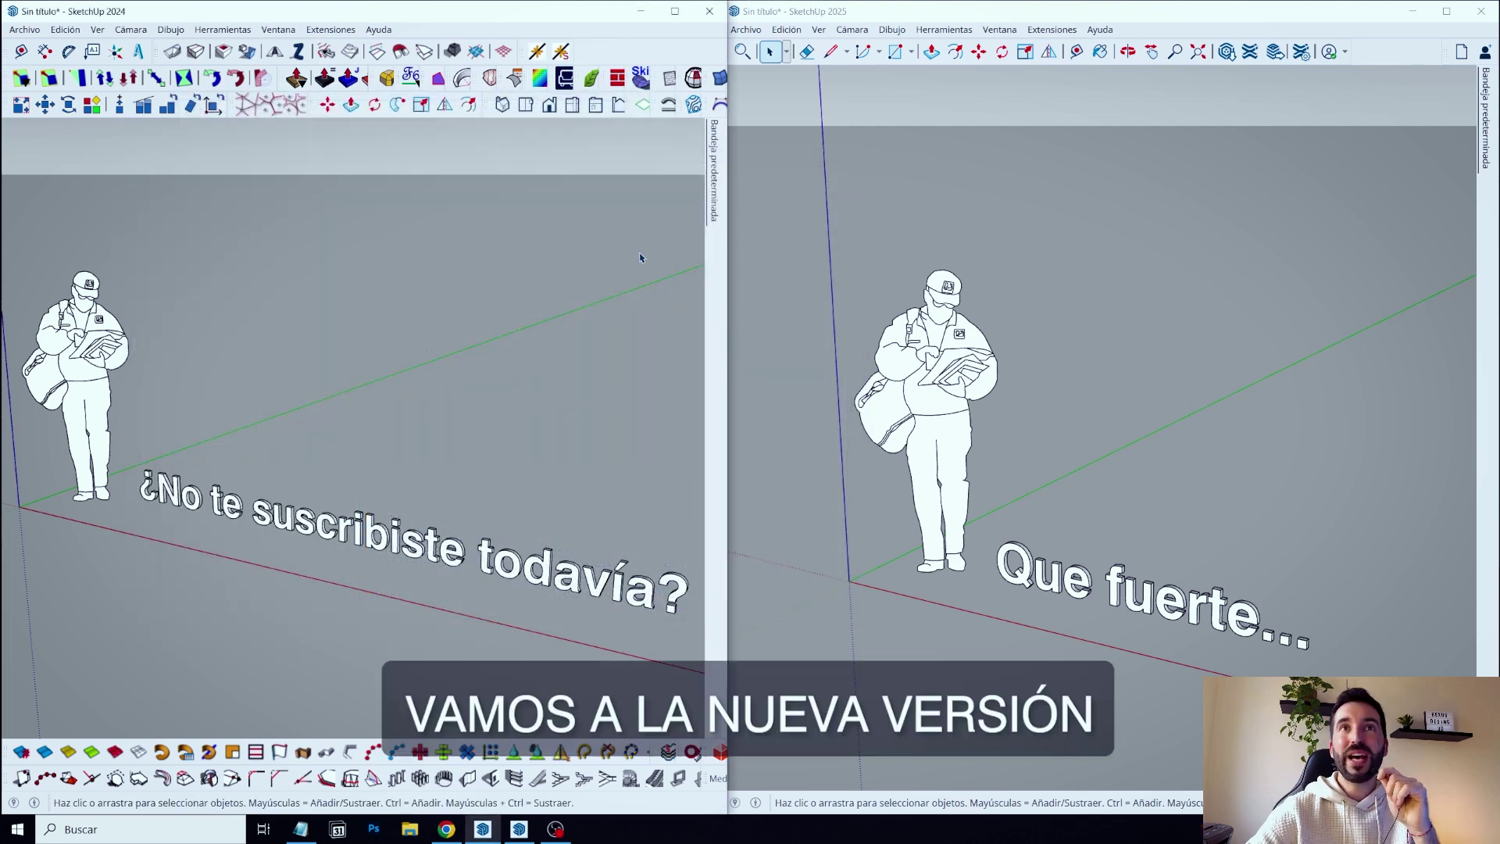
click(895, 17)
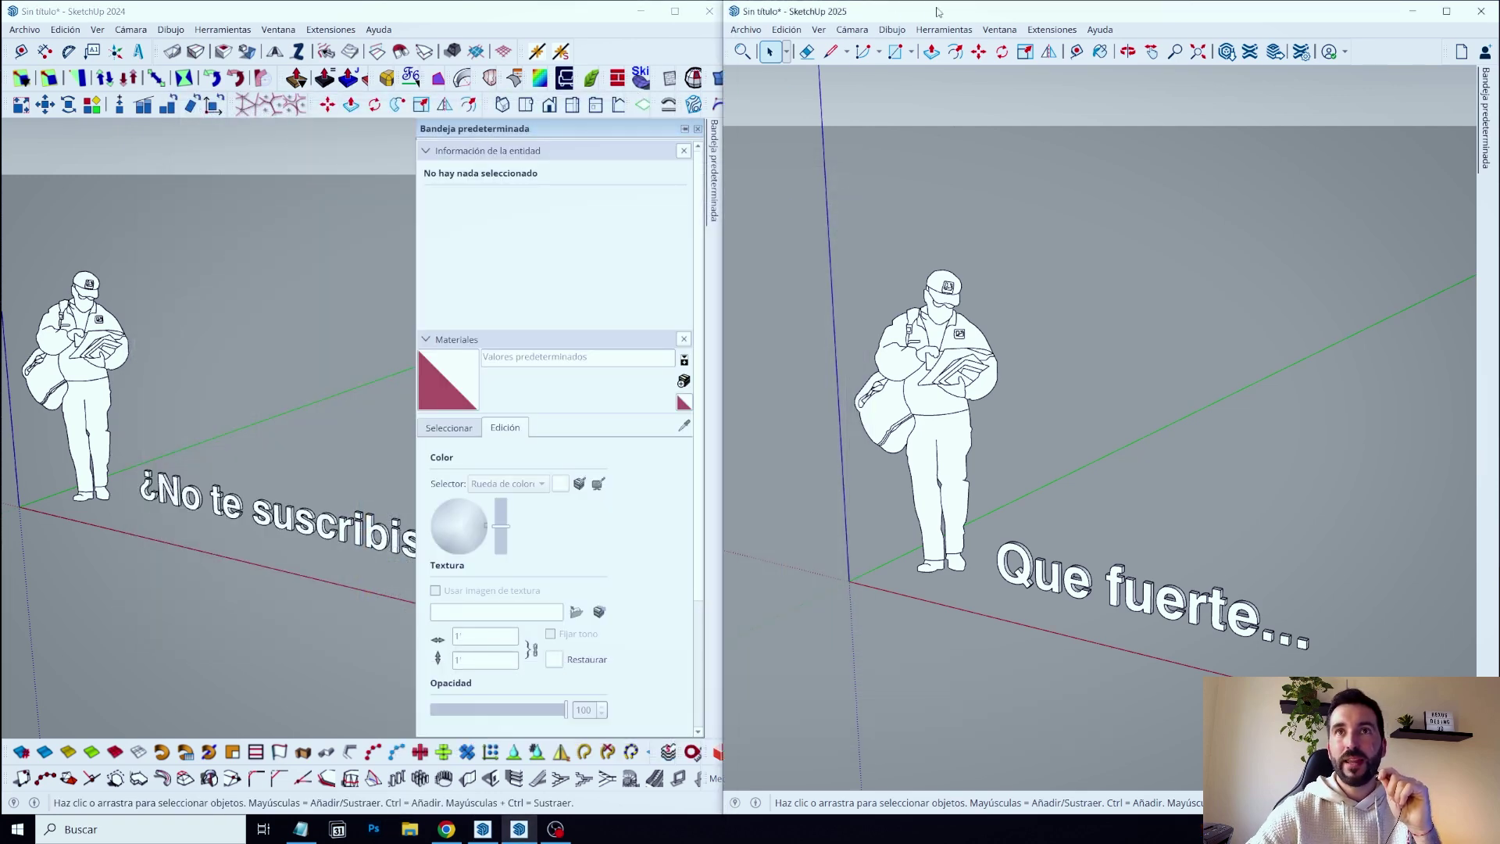
click(1000, 30)
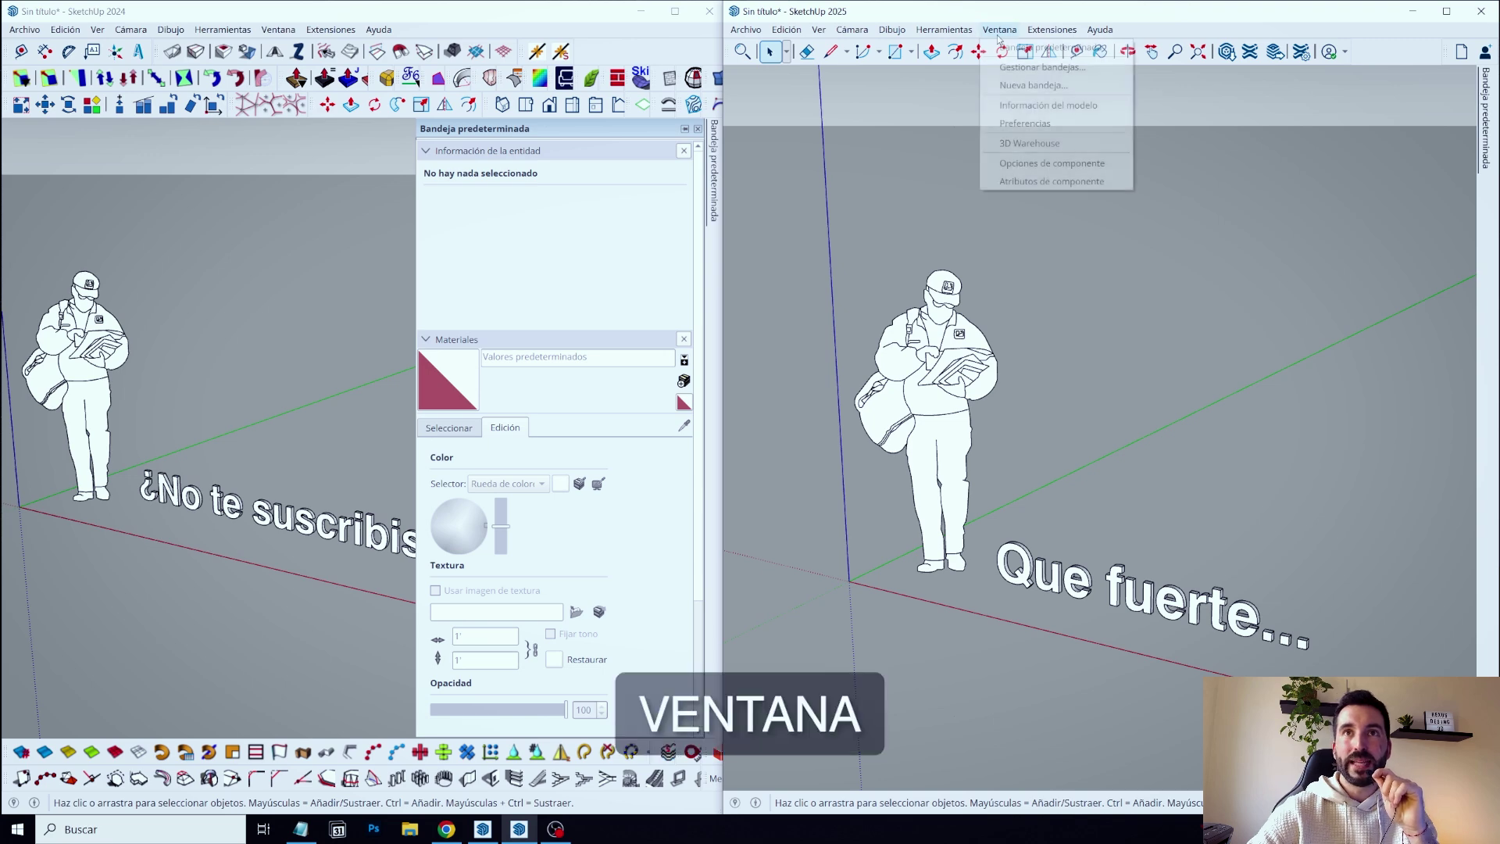
click(1013, 126)
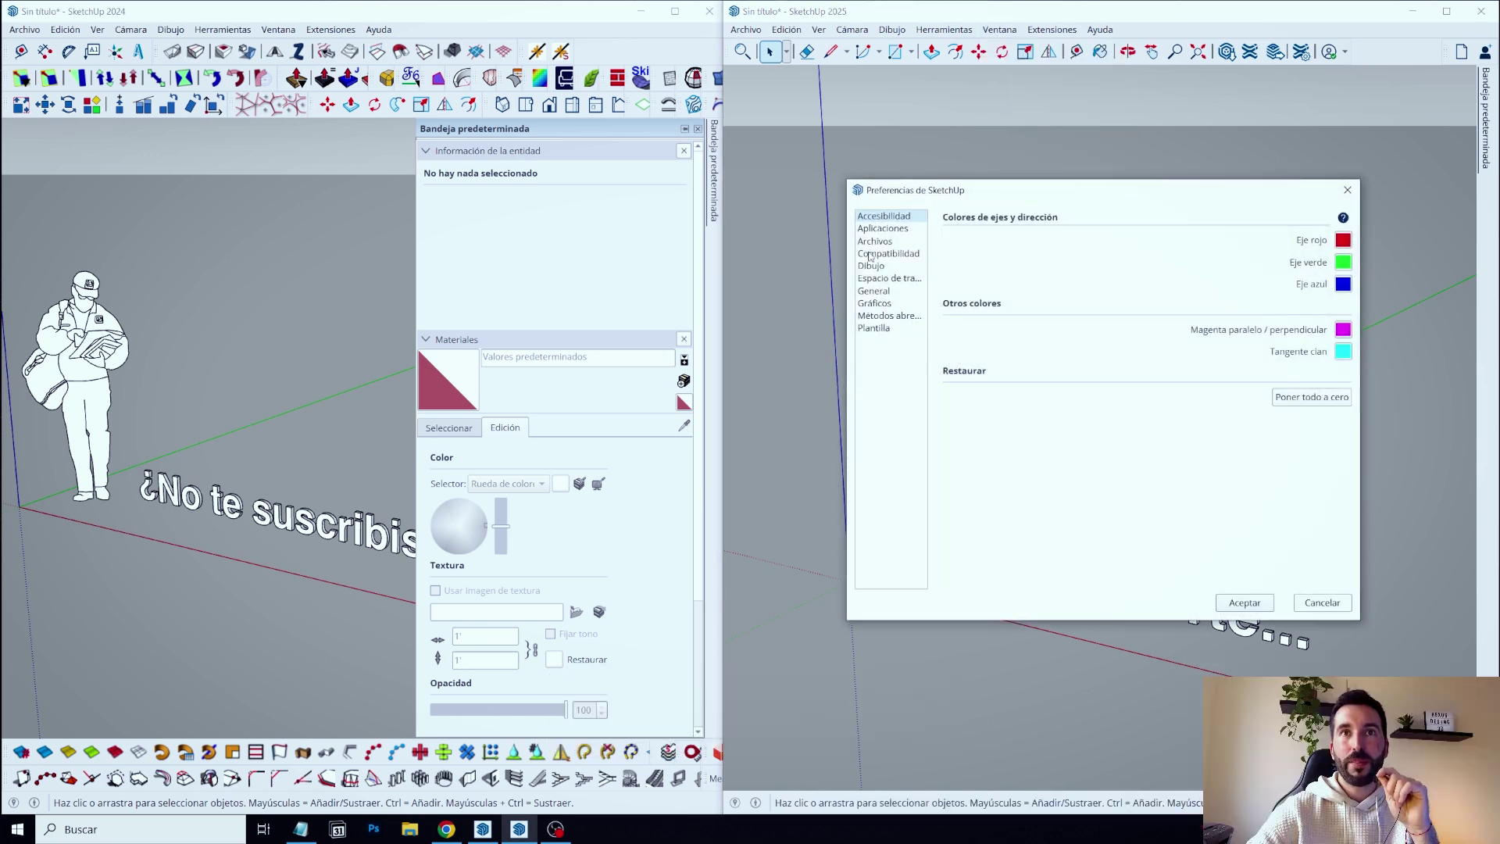
click(874, 242)
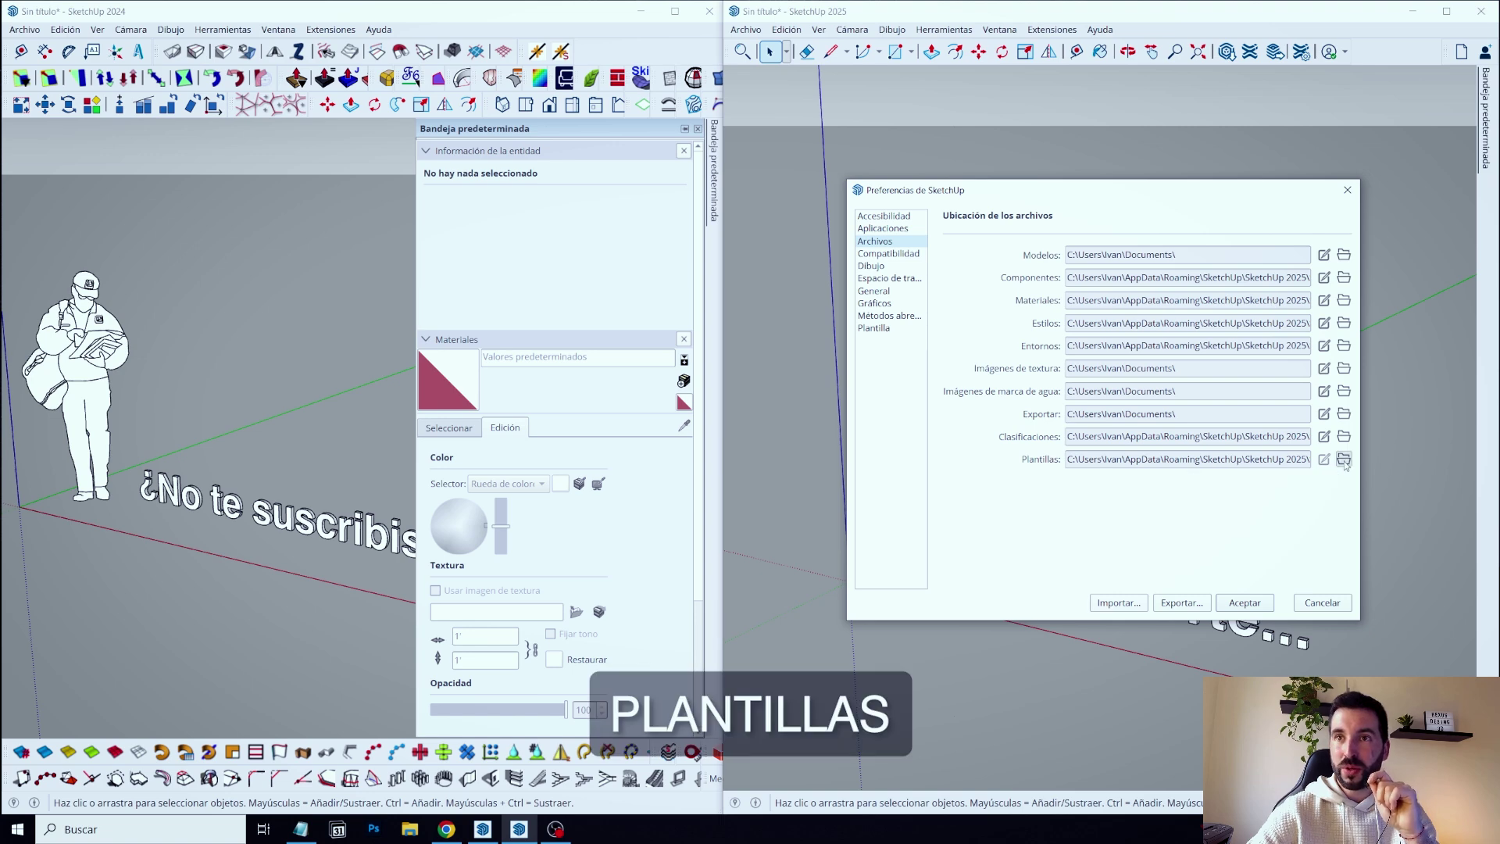
Paste the copied plugins into SketchUp 2025's Plugins folder, replacing same-named files.
click(1344, 459)
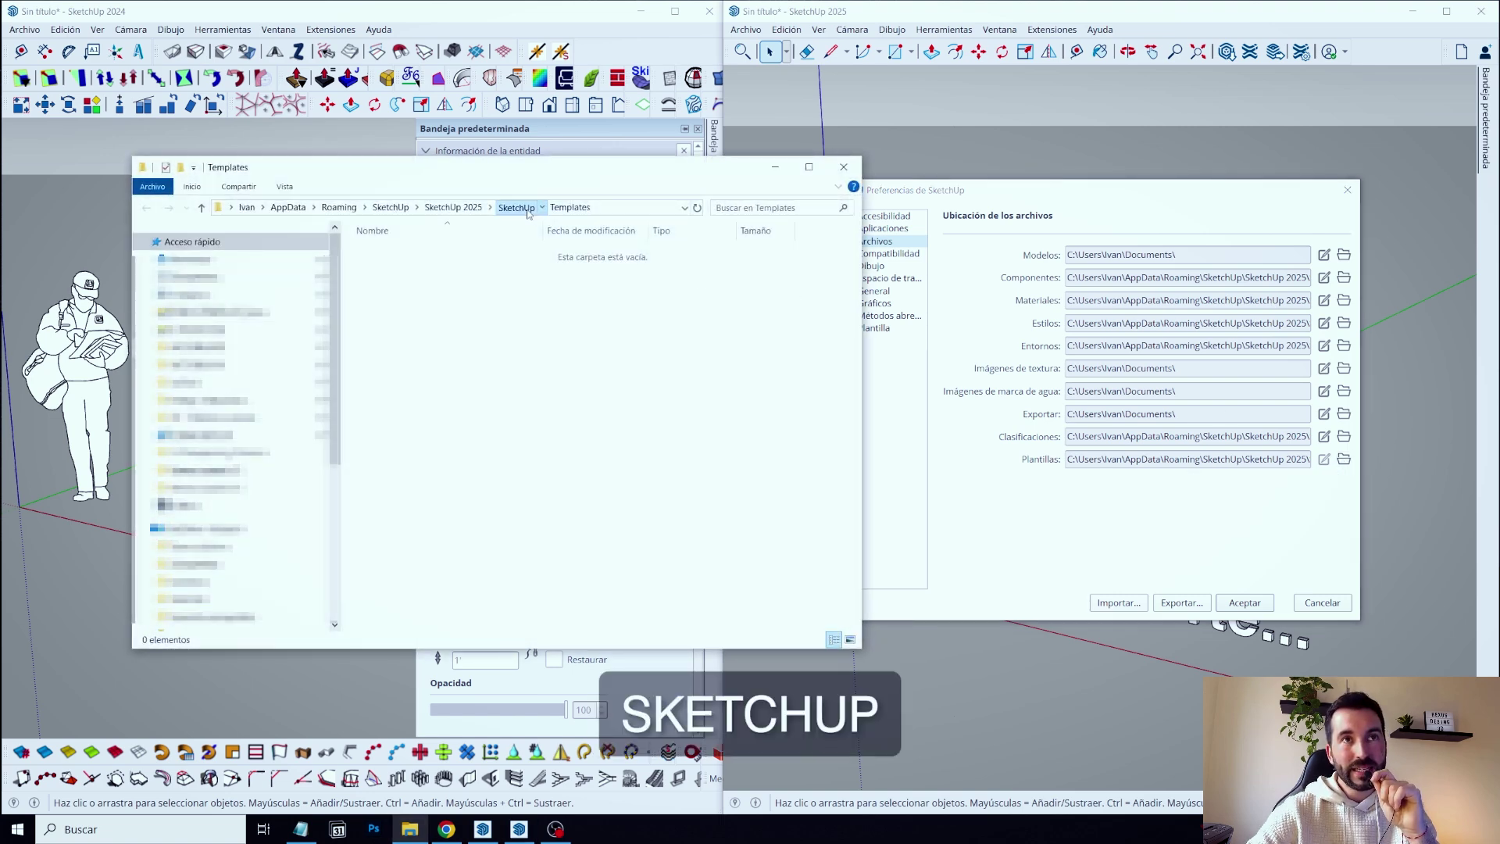
click(516, 207)
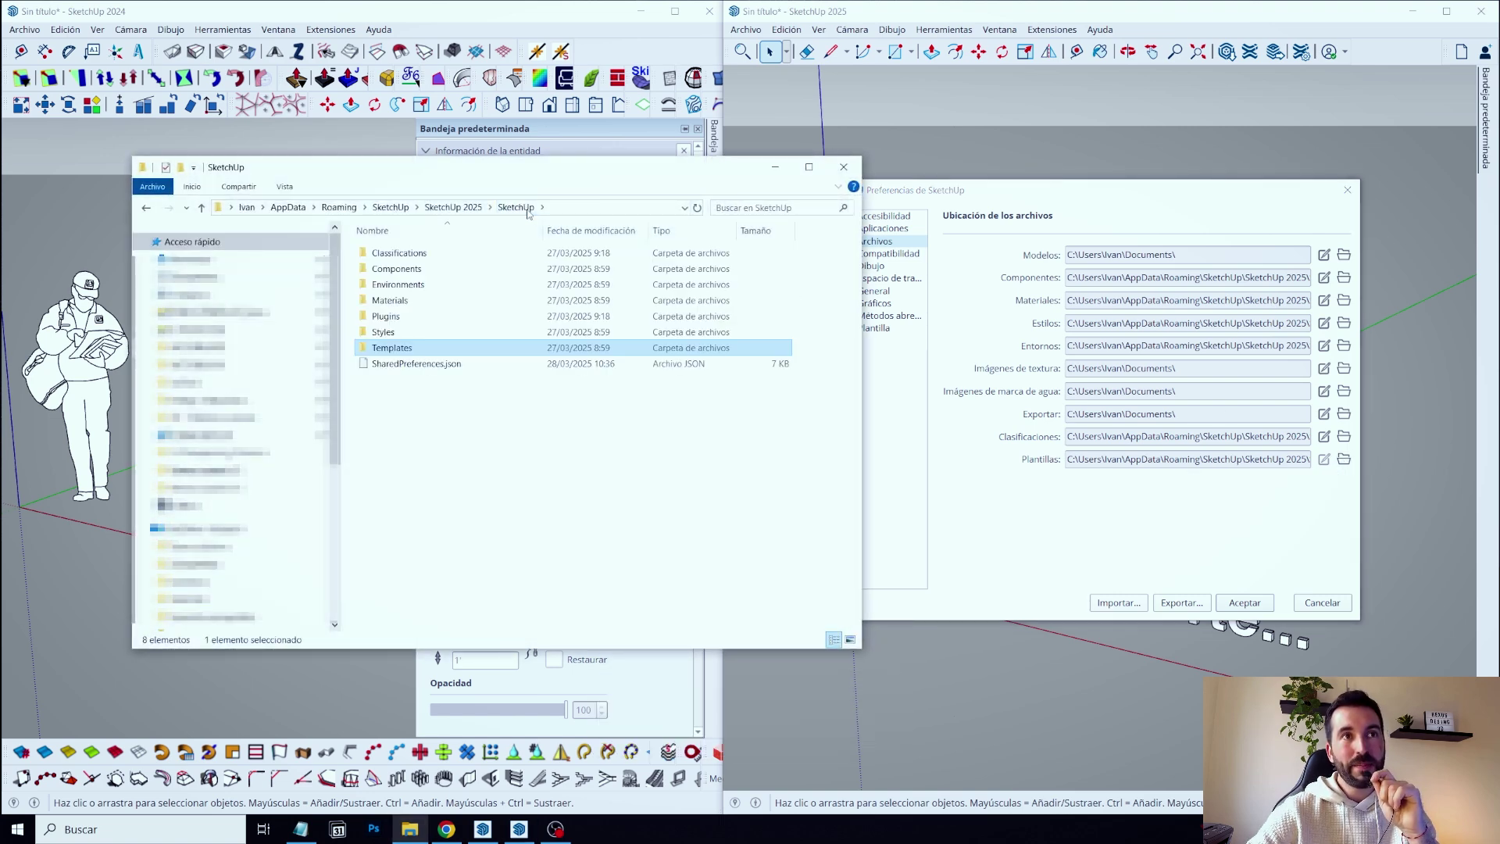
double_click(394, 316)
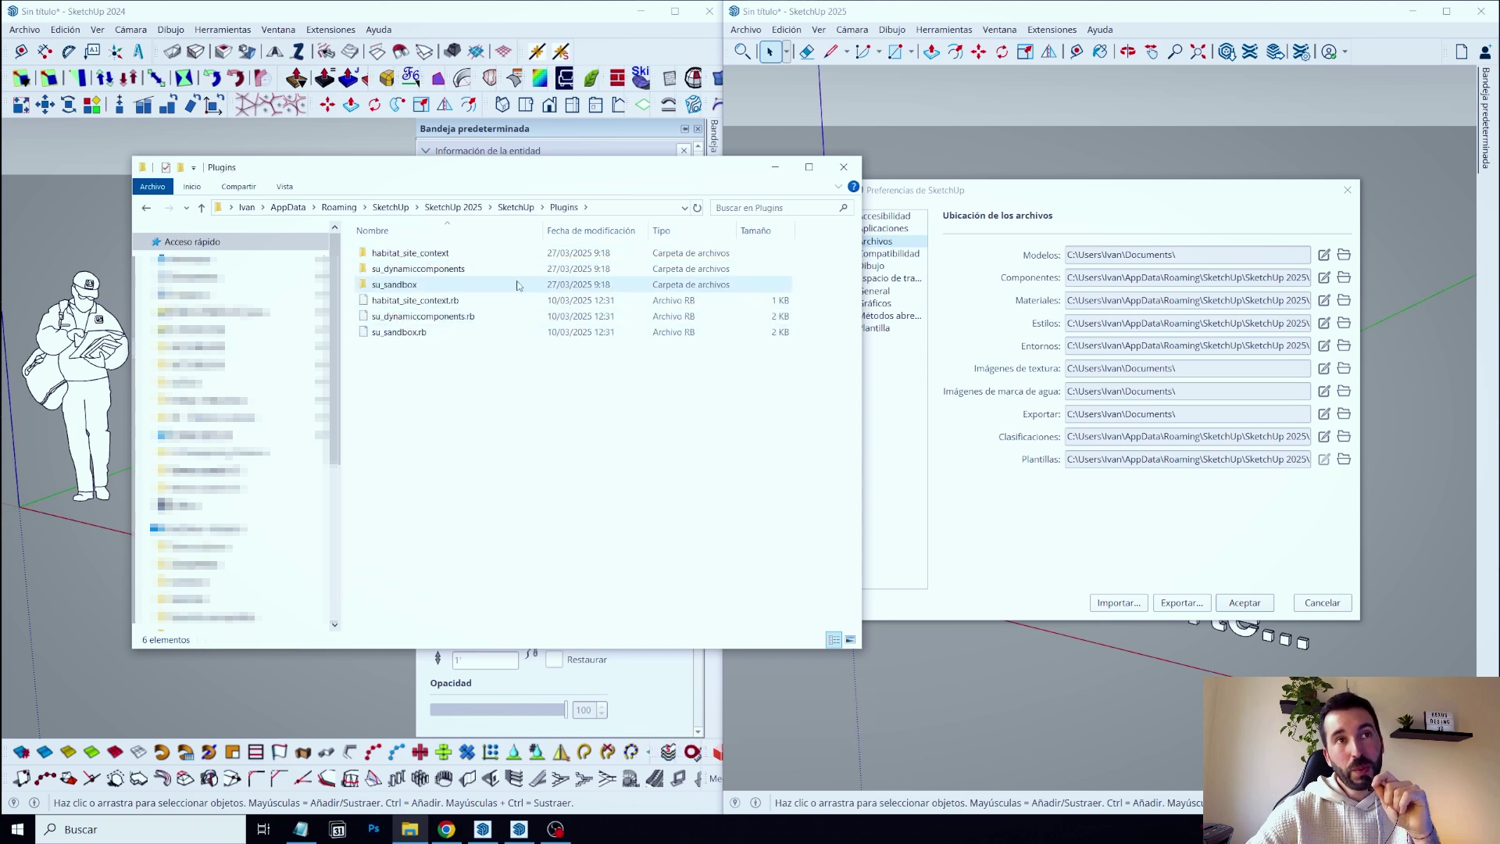
right_click(504, 404)
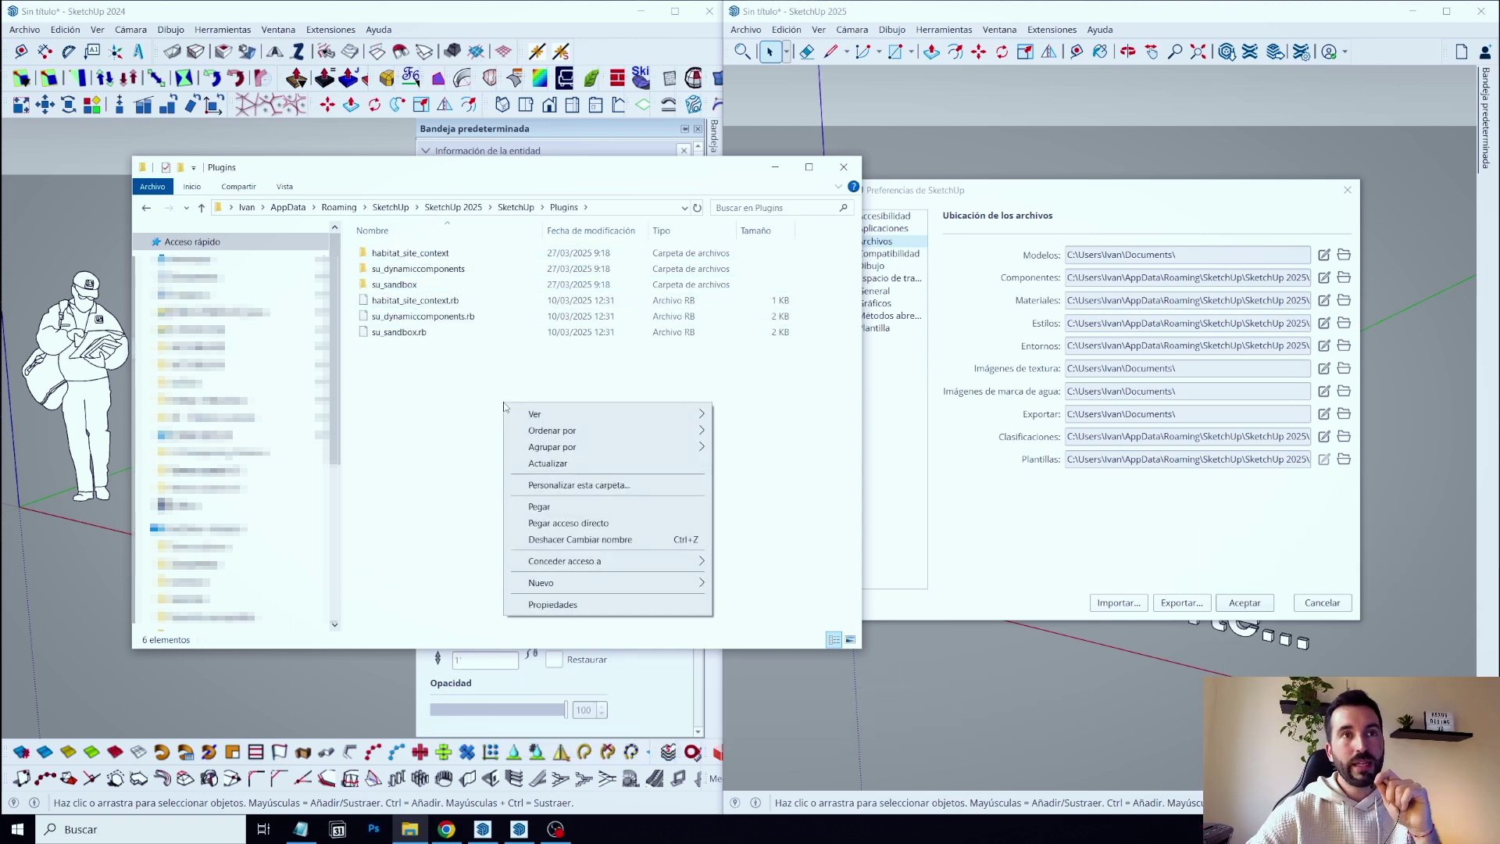
click(570, 510)
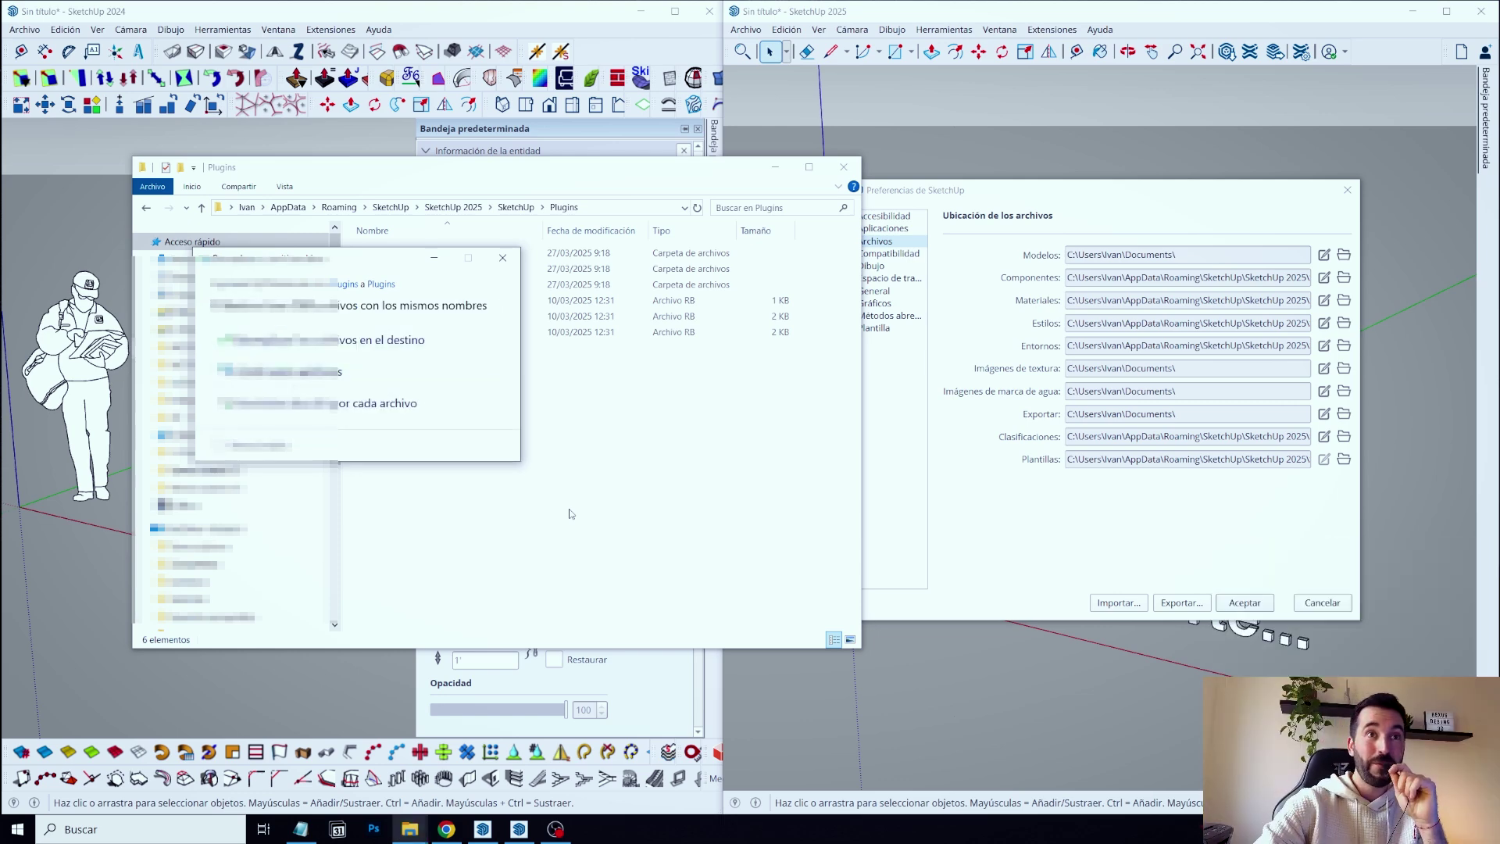
click(383, 339)
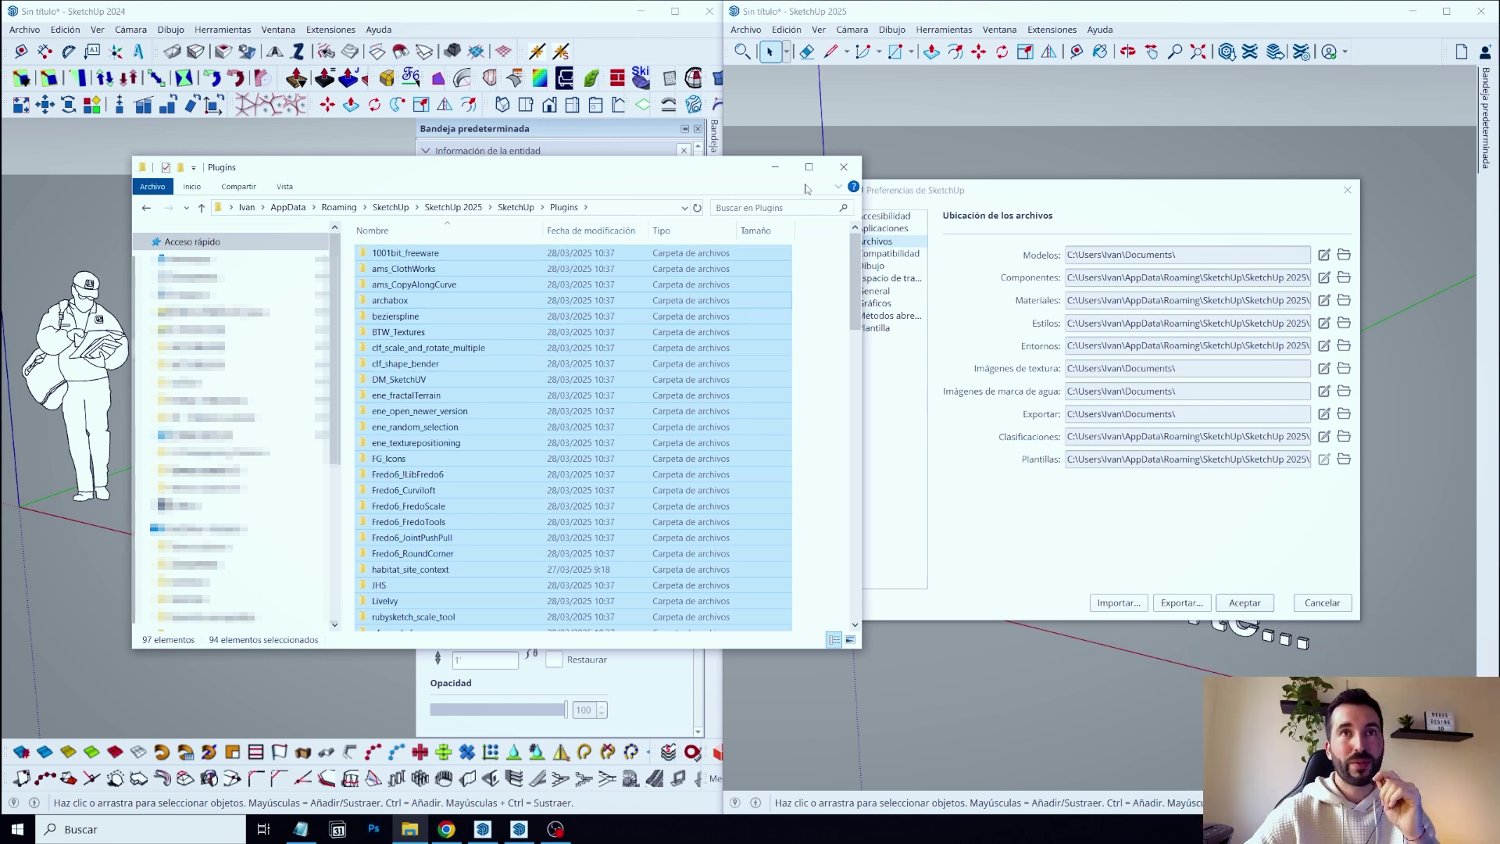
Close the Plugins folder window, the preferences and SketchUp 2024.
click(844, 167)
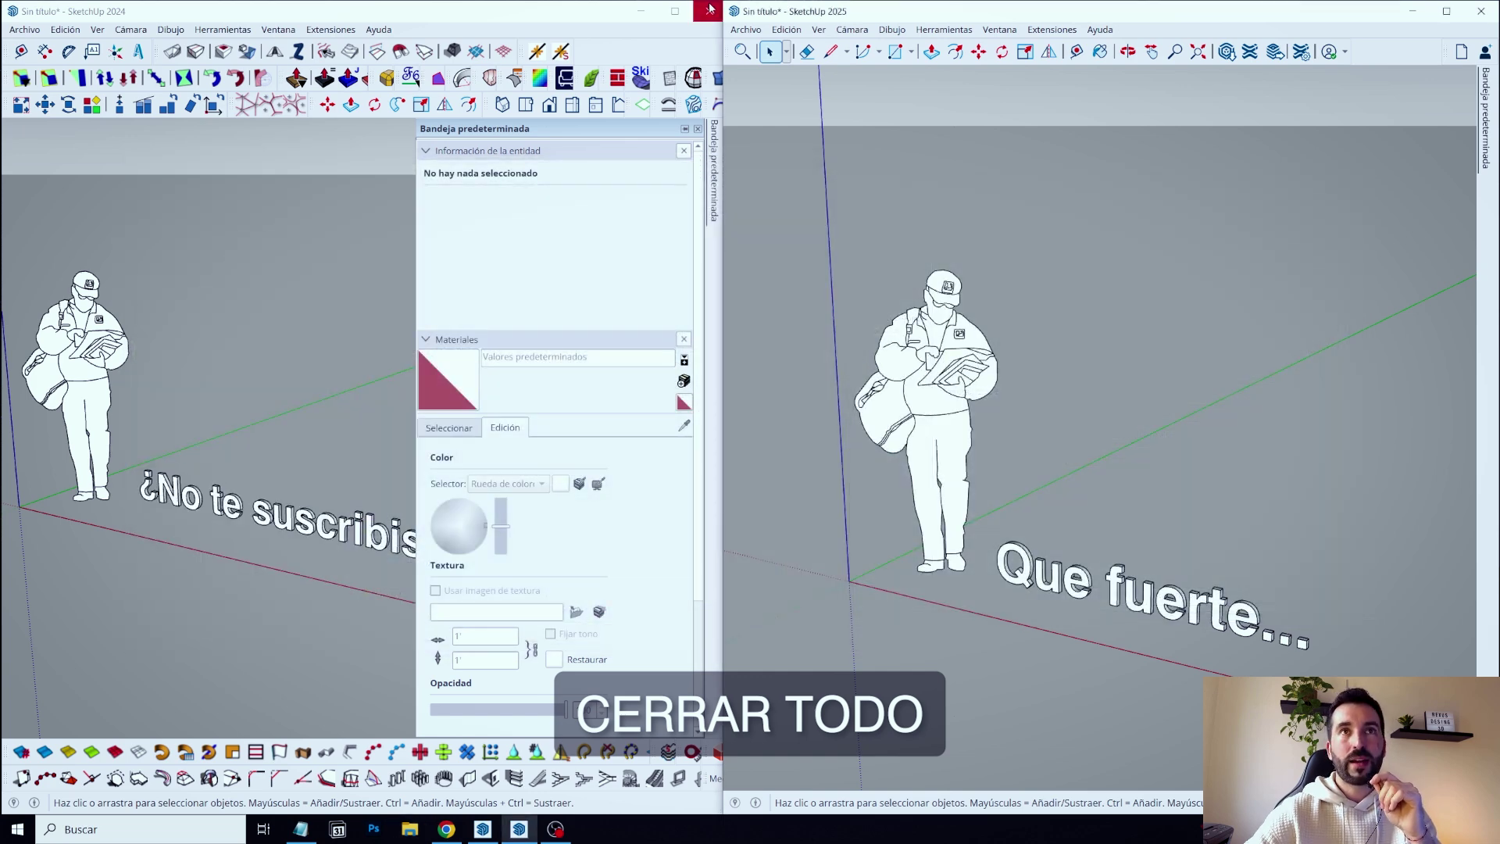
click(710, 8)
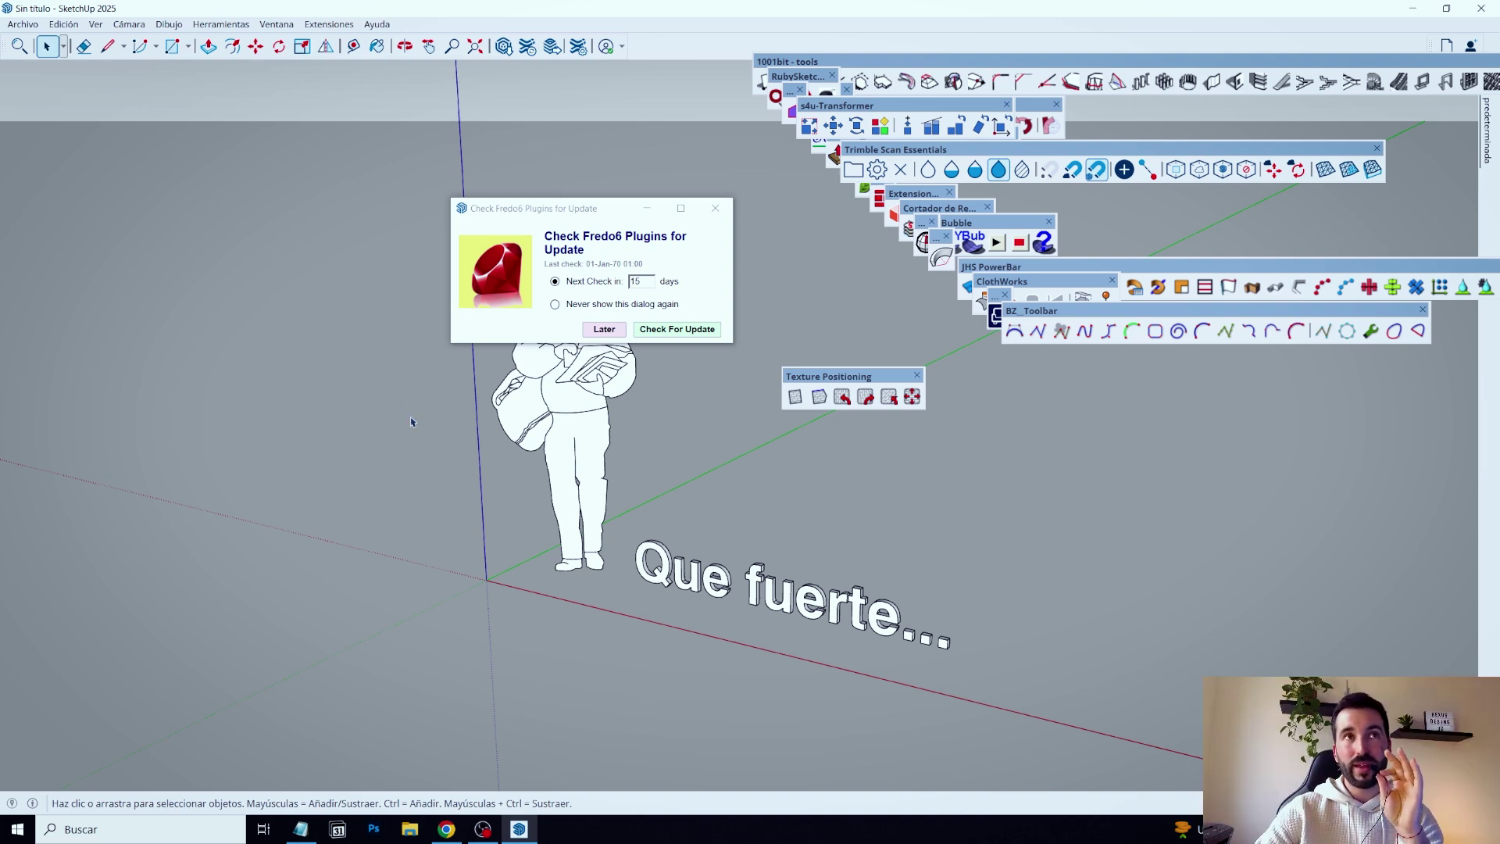
Open SketchUp 2025's Administrador de extensiones and scroll through the migrated extensions.
click(328, 25)
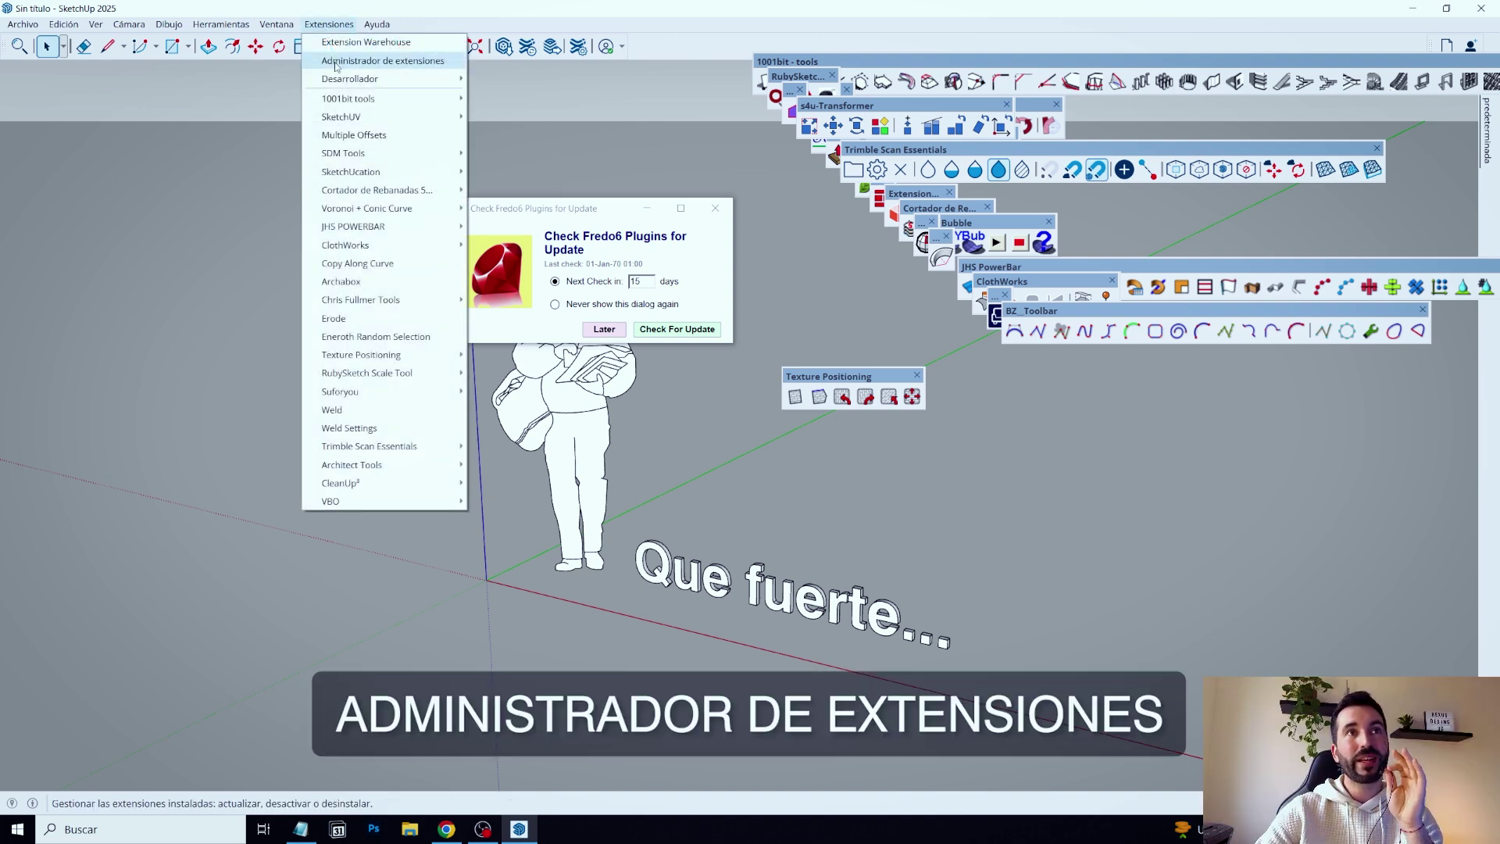
click(336, 60)
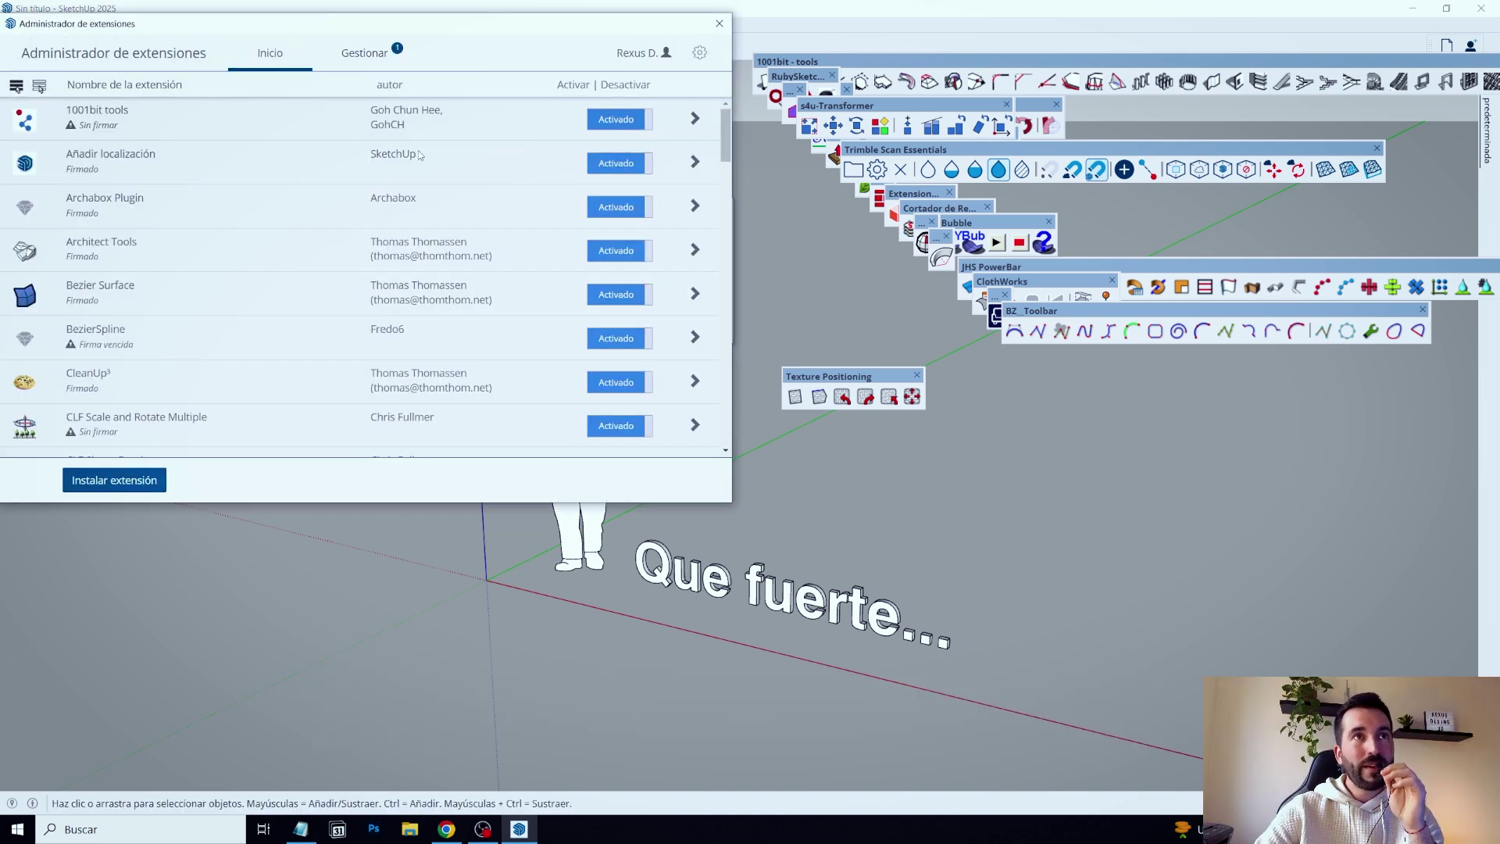
drag(386, 31, 455, 135)
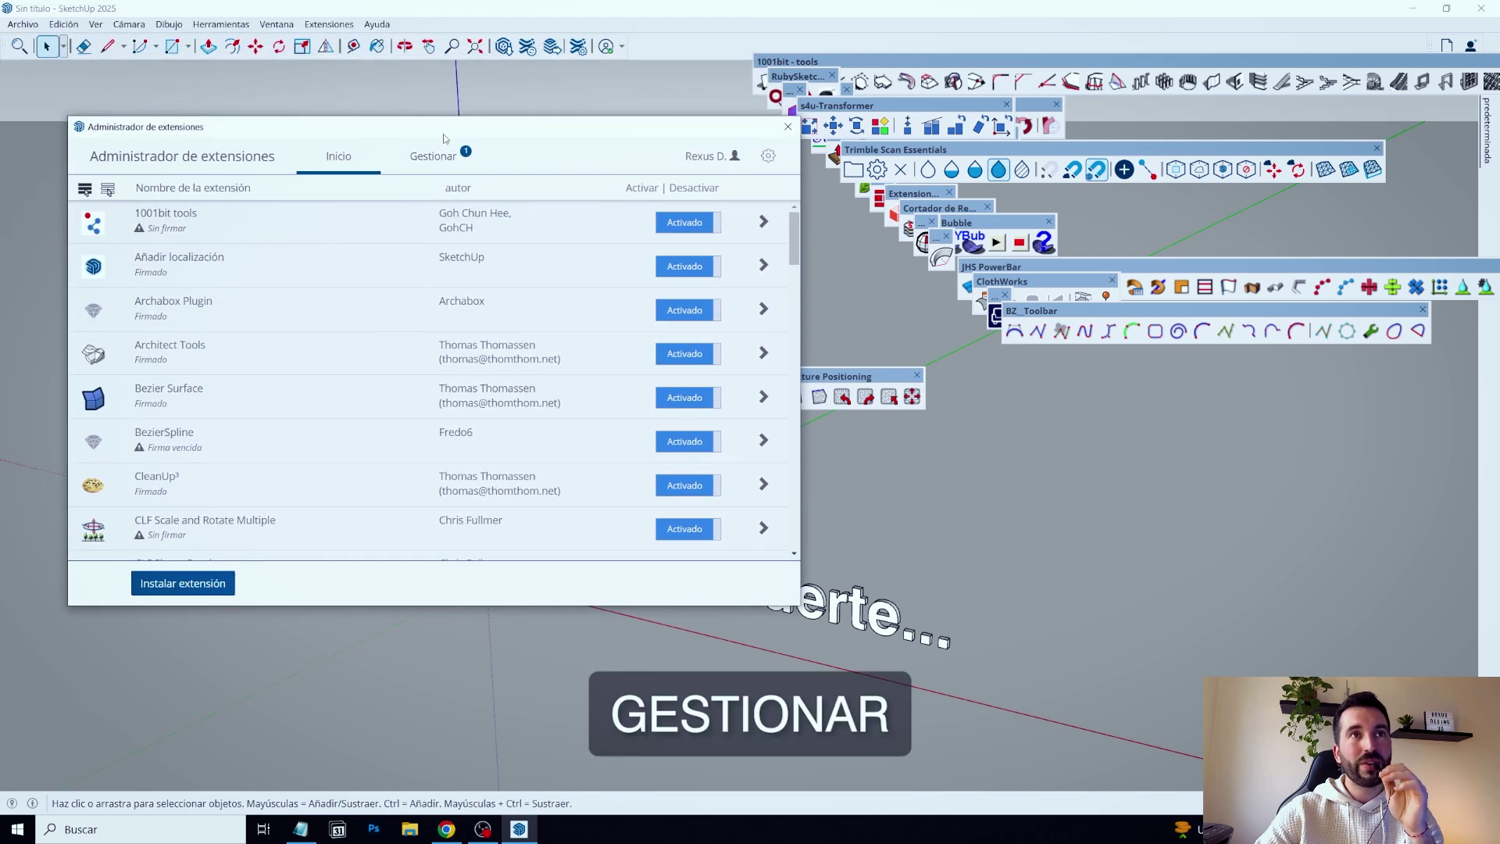
scroll(676, 292, down, 2)
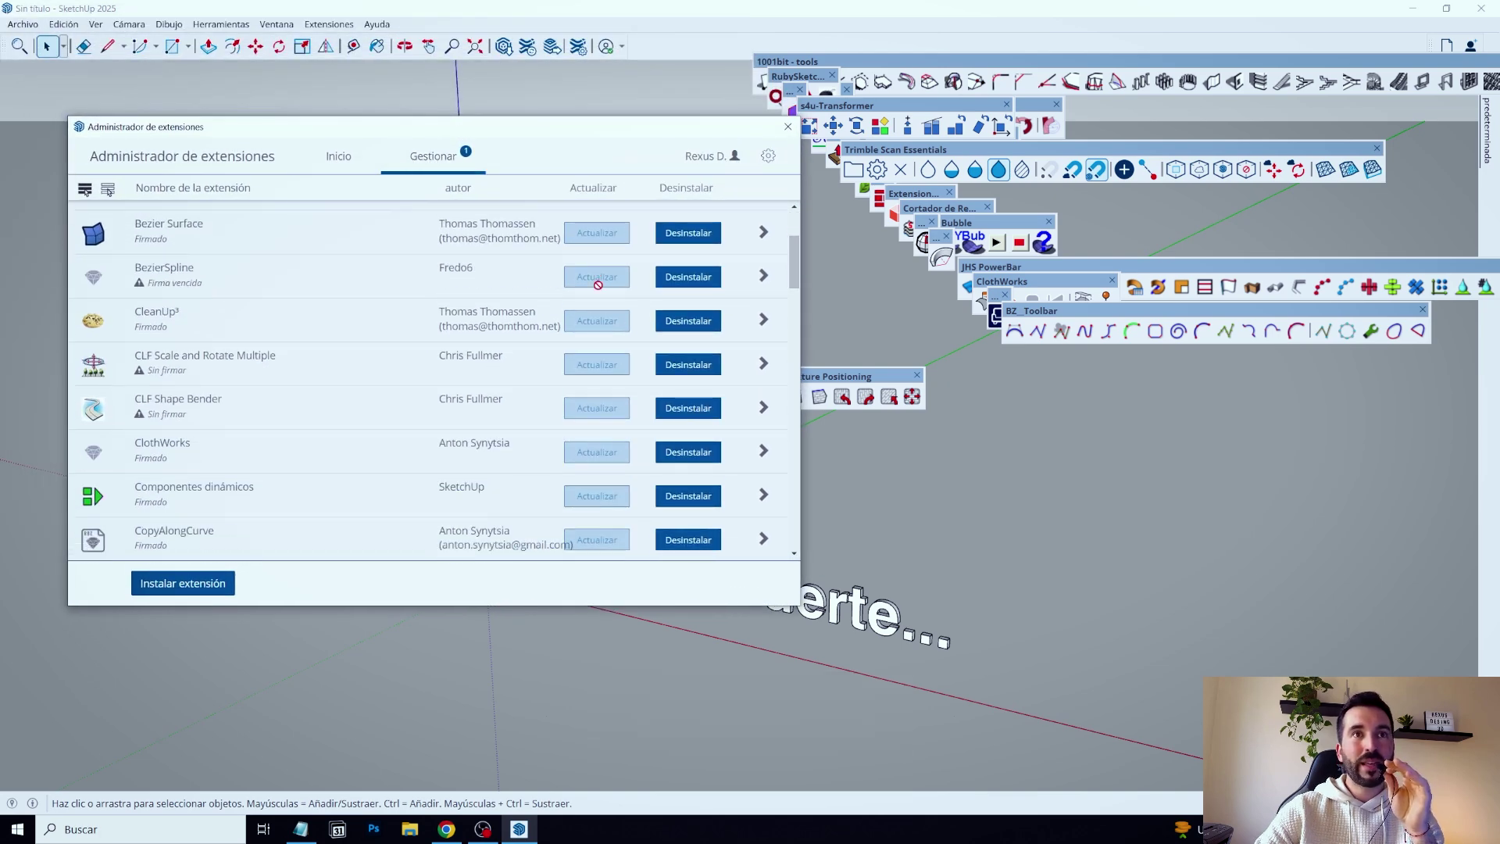
scroll(790, 266, down, 5)
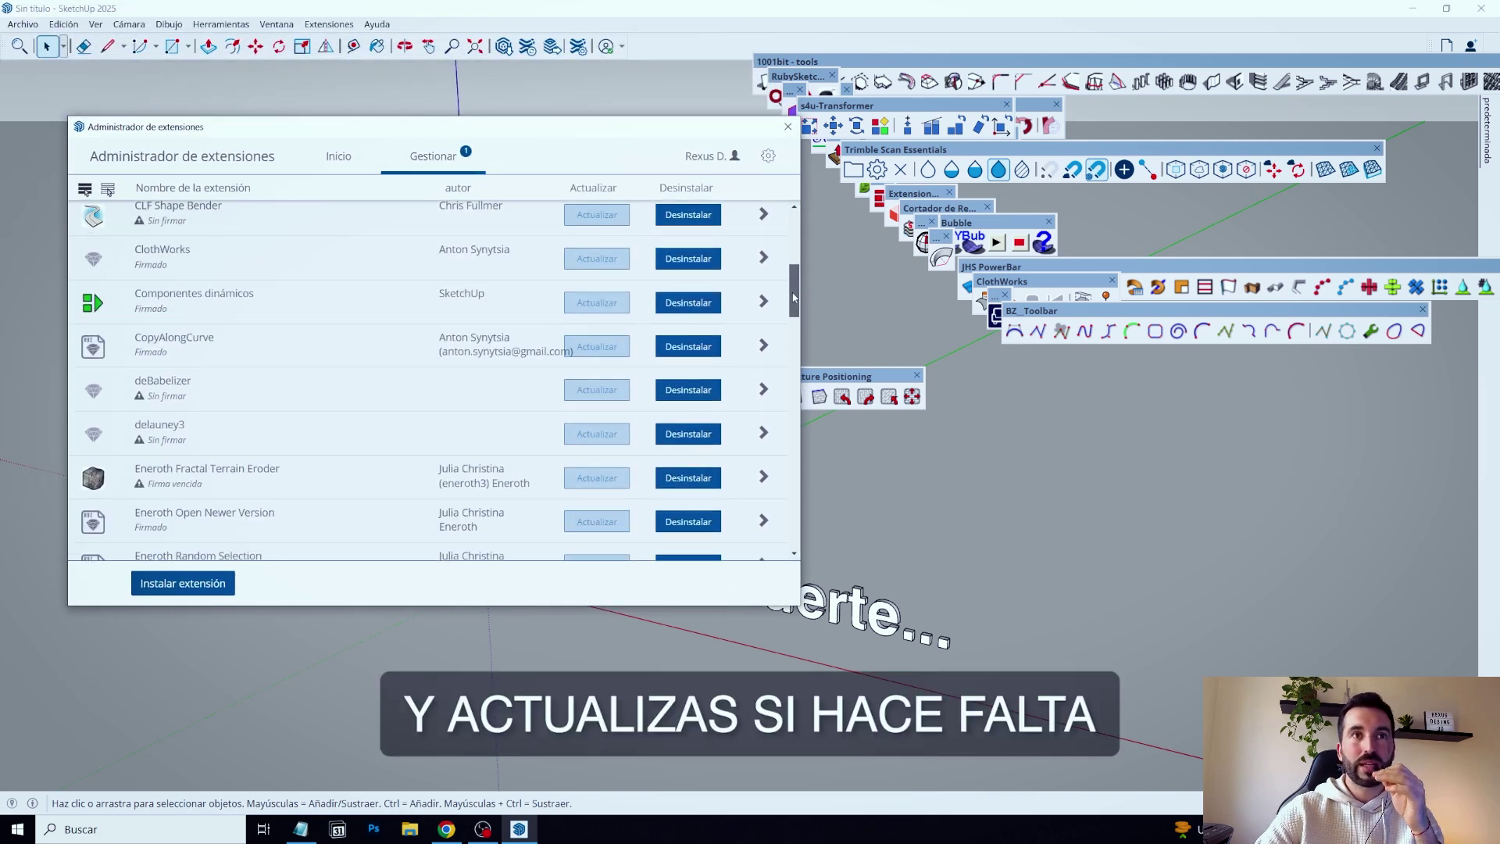
scroll(789, 266, down, 5)
scroll(789, 266, down, 5)
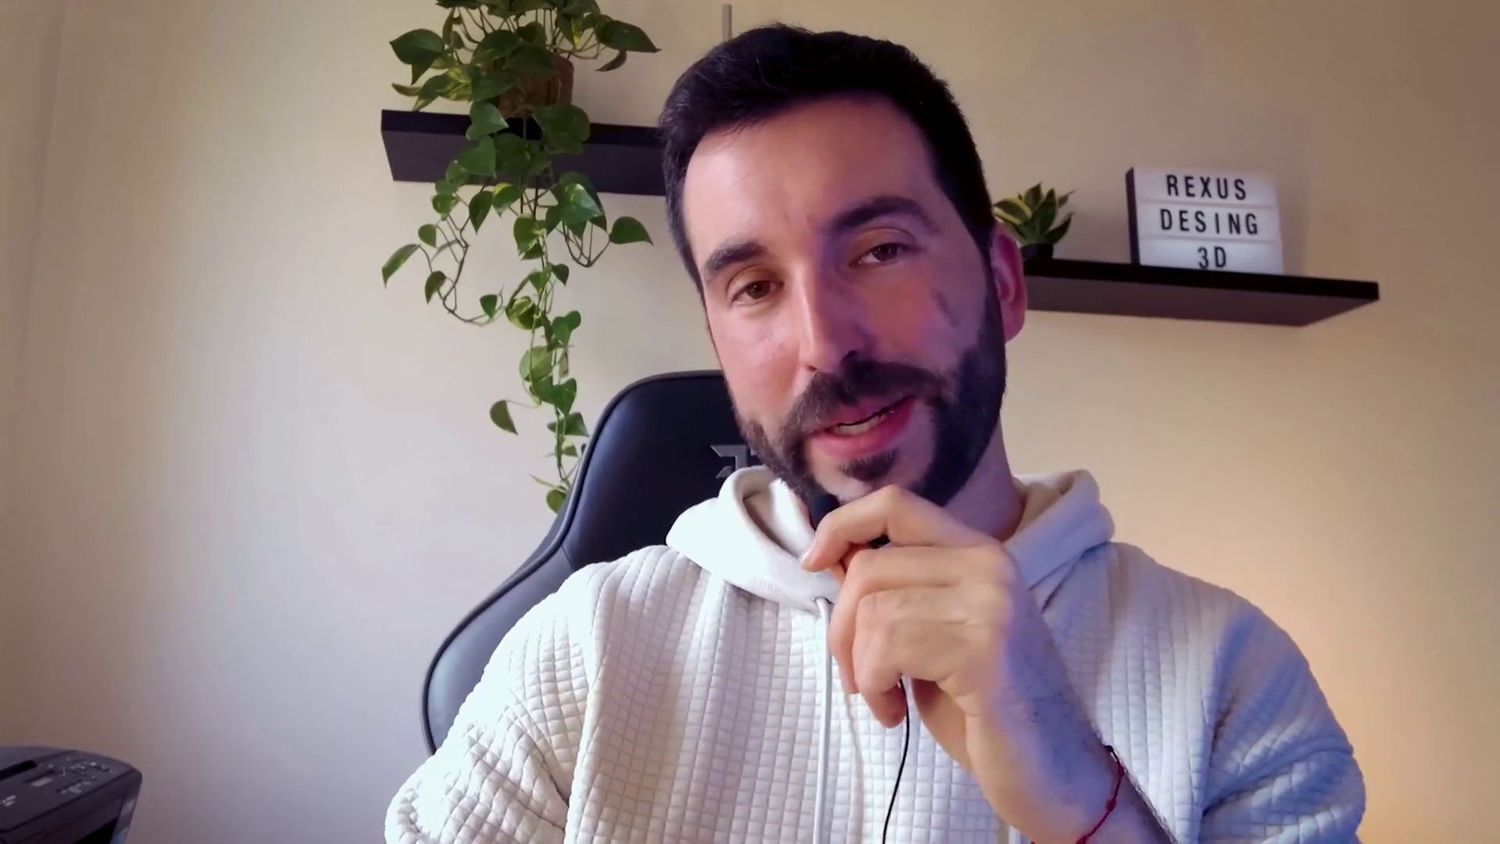